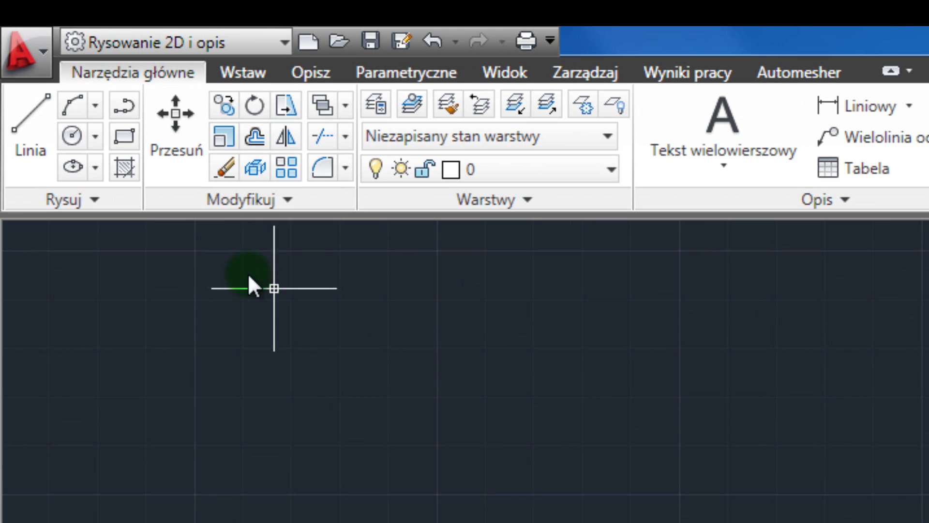
Expand the Rysuj panel and start a fit-point spline with the SPL command.
click(88, 201)
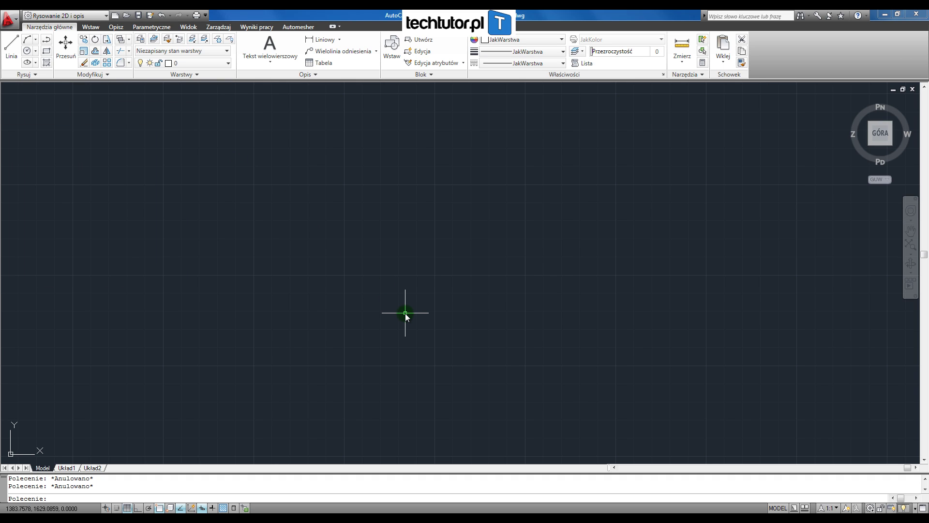
text(SP)
text(LAJN)
key(BackSpace)
key(BackSpace)
key(BackSpace)
key(Return)
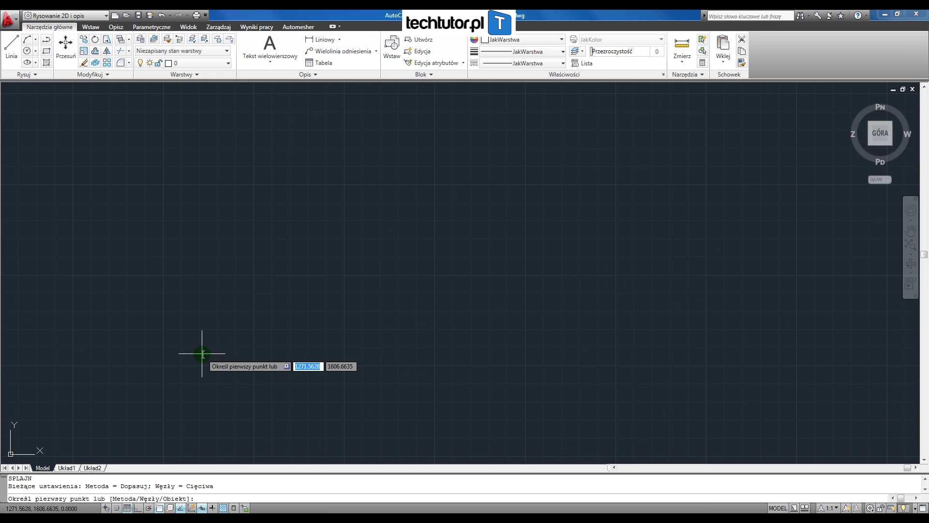
Draw a wavy spline through six fit points, with two crests and two troughs.
click(202, 354)
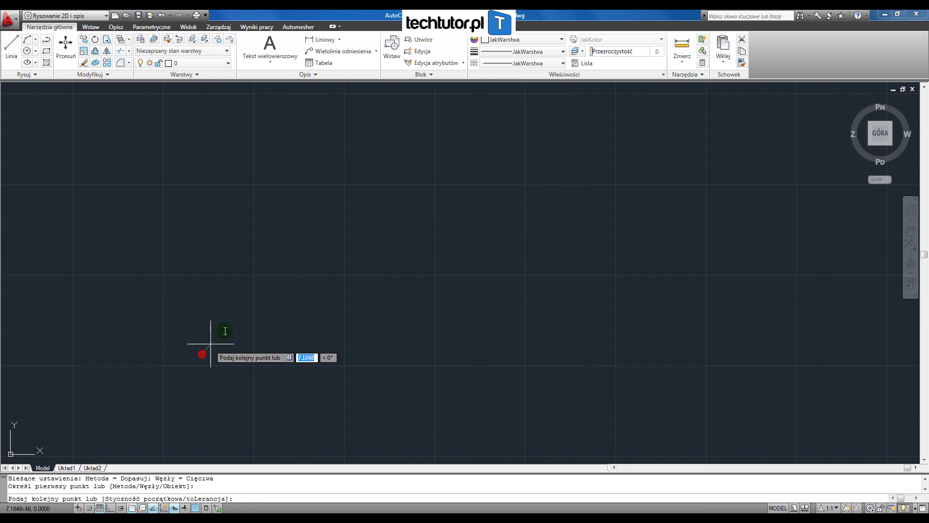
click(286, 257)
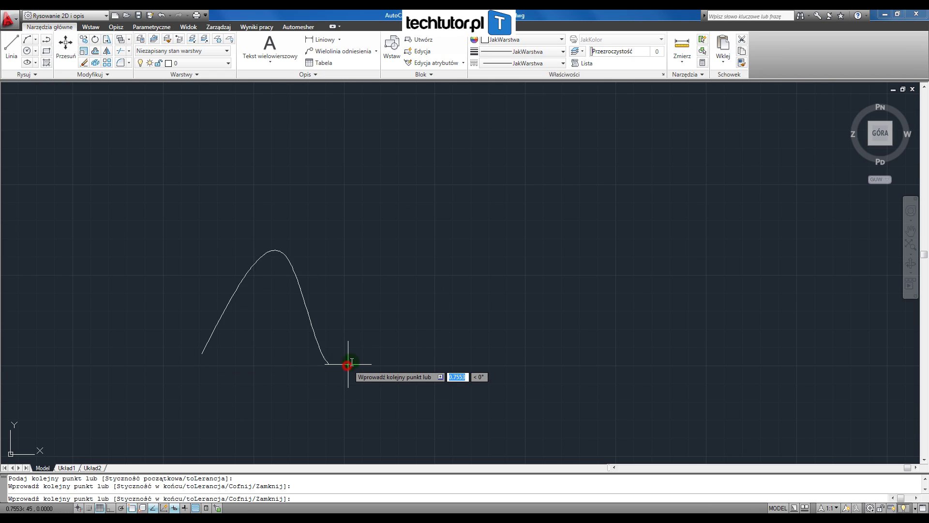
click(347, 364)
click(433, 256)
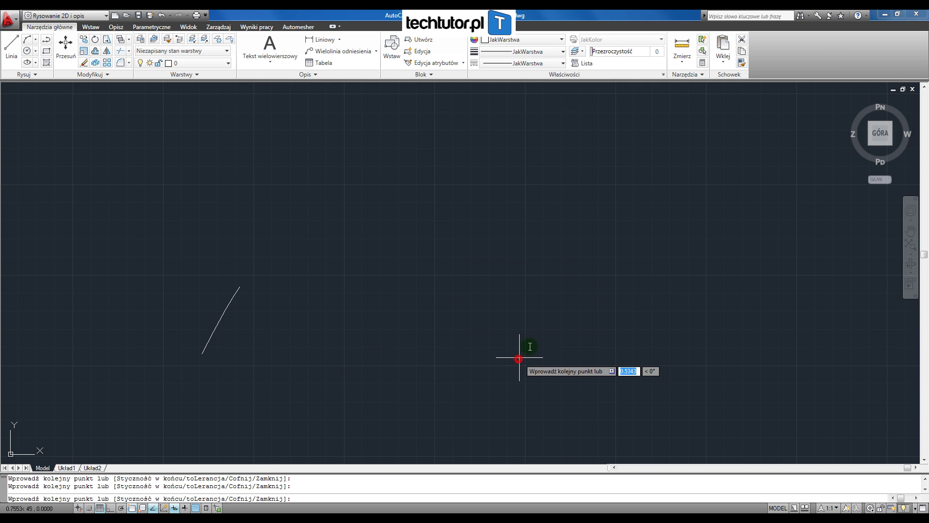
click(519, 359)
click(608, 262)
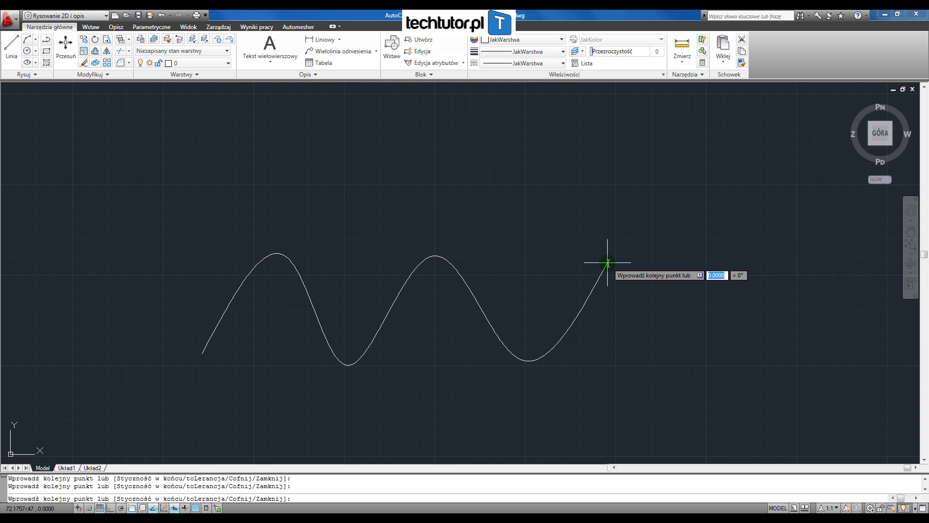
key(Return)
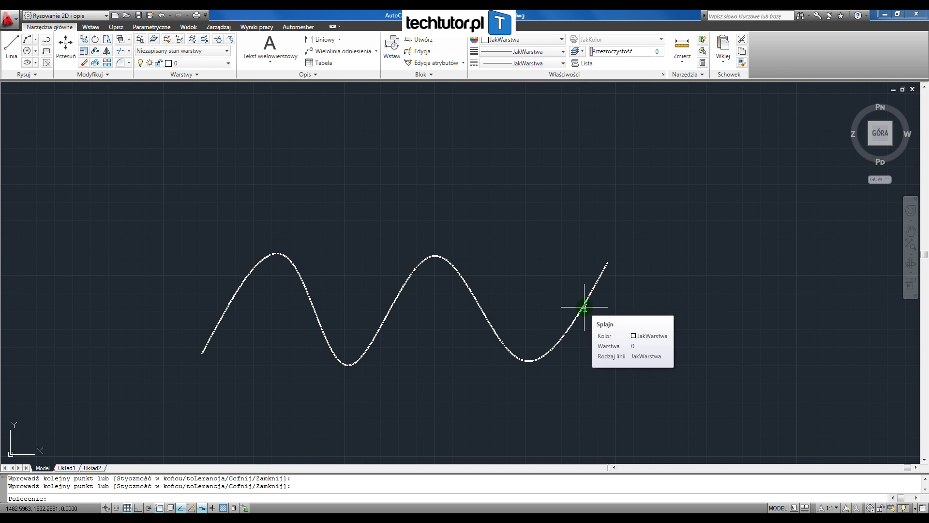
Stretch the spline's end fit point, then add a lower end point forming a third crest.
click(585, 307)
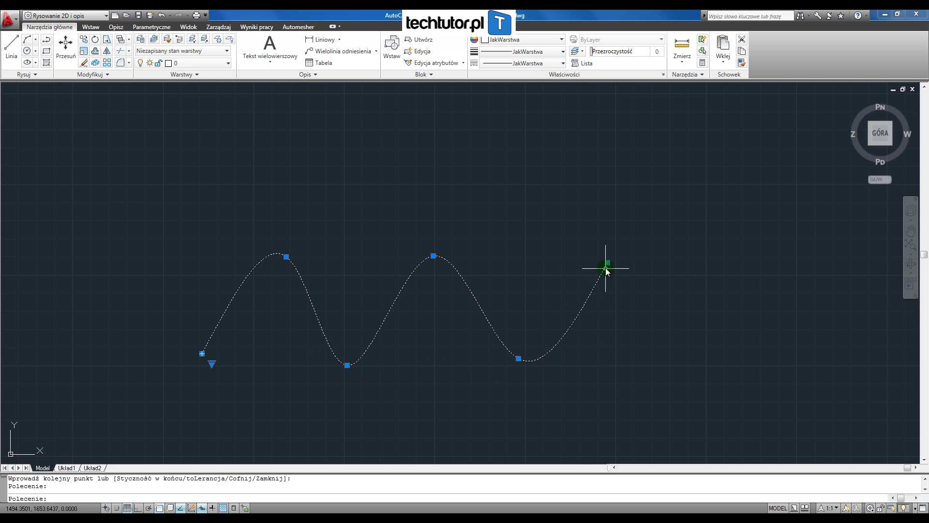
mouse_move(608, 263)
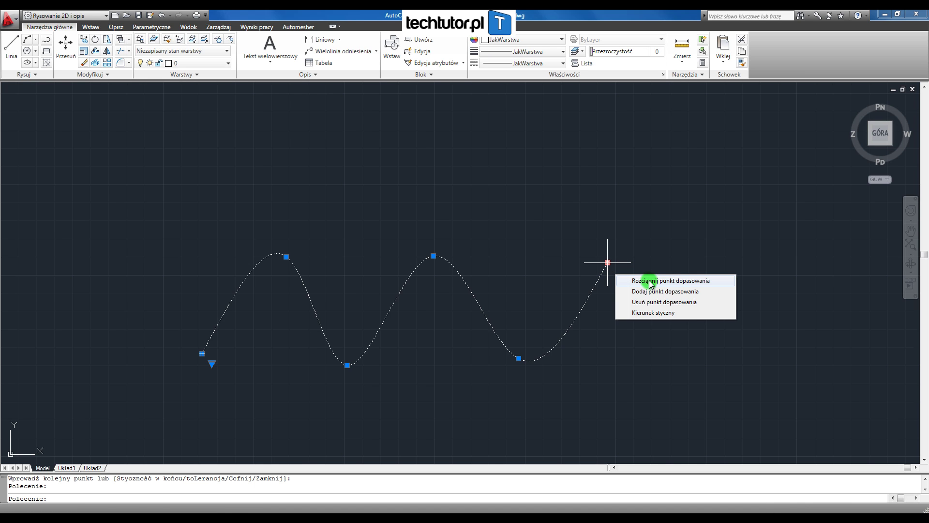
click(649, 280)
click(591, 268)
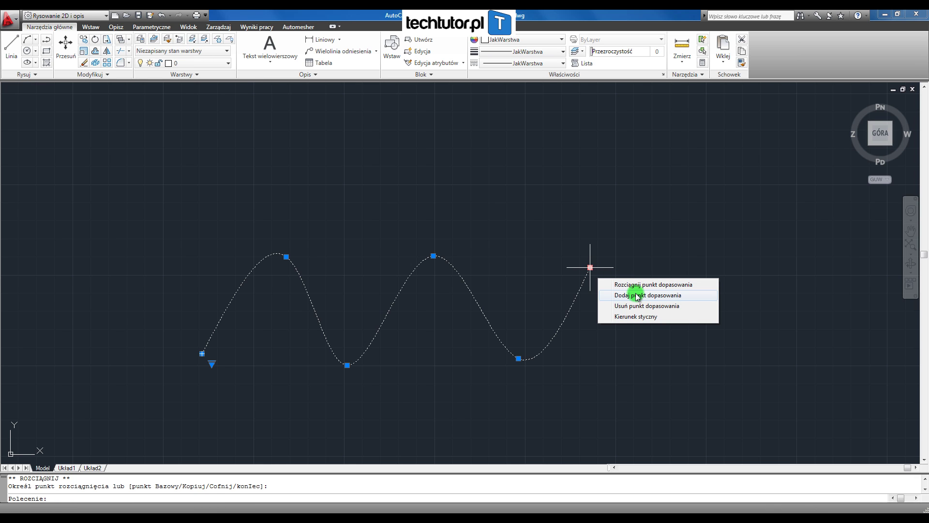
click(636, 295)
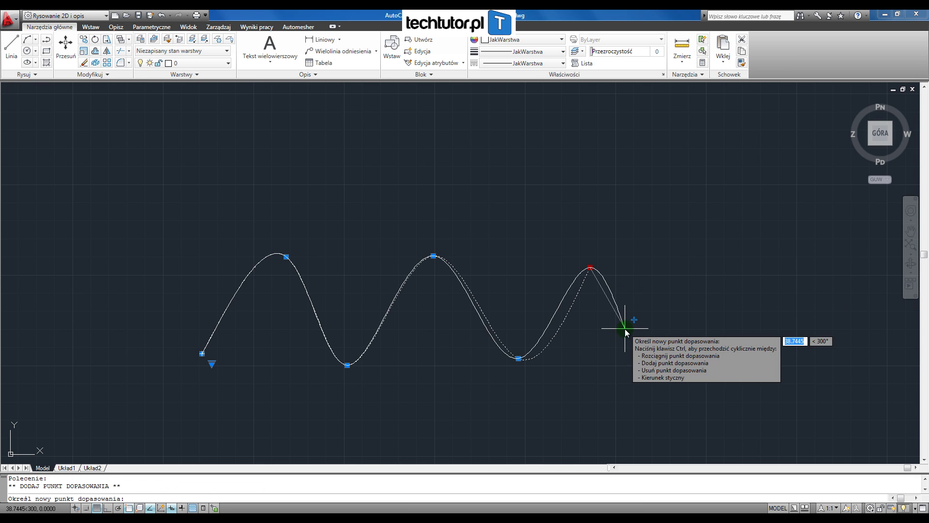
click(623, 353)
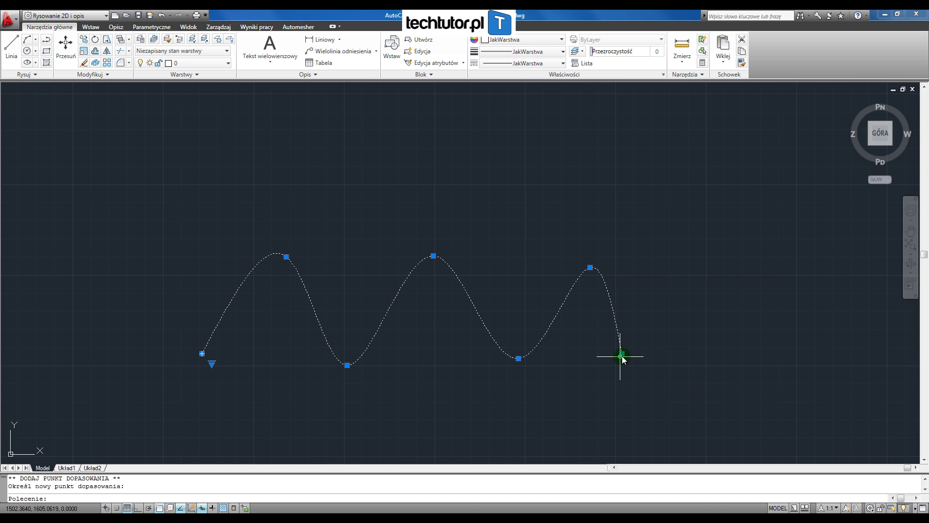
mouse_move(623, 354)
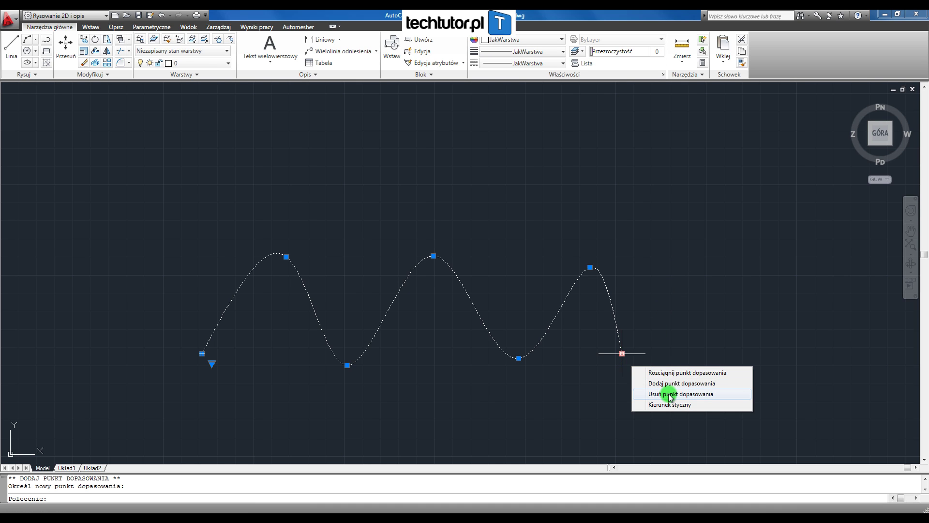
Remove the spline's last fit point and pick a new end tangent direction, then deselect.
click(670, 394)
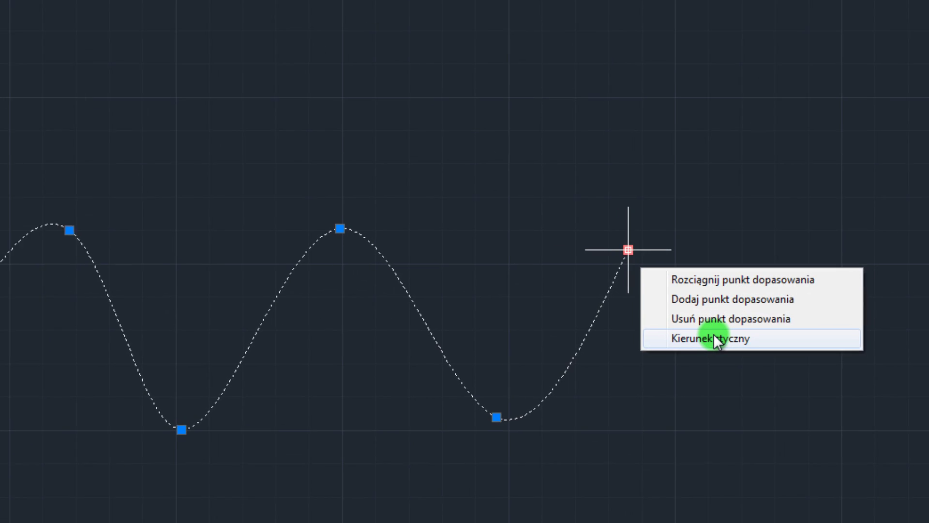
click(739, 342)
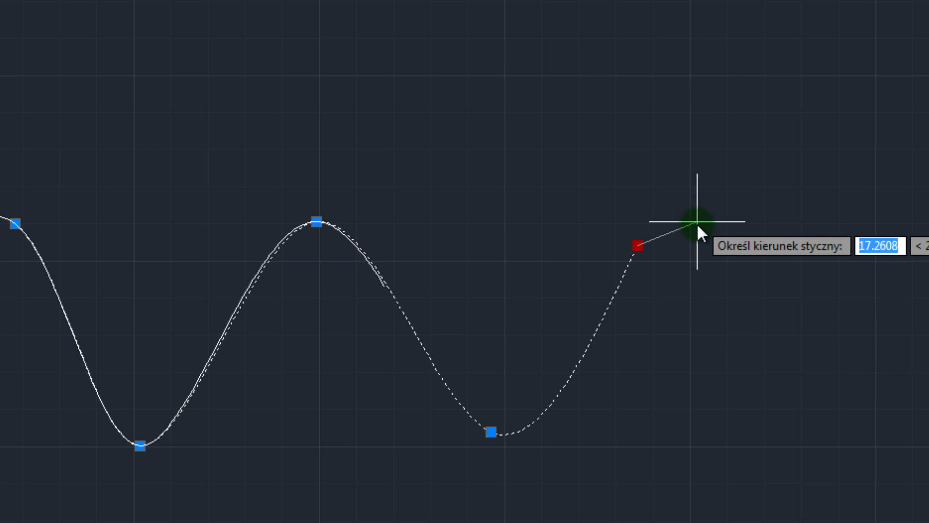
click(700, 303)
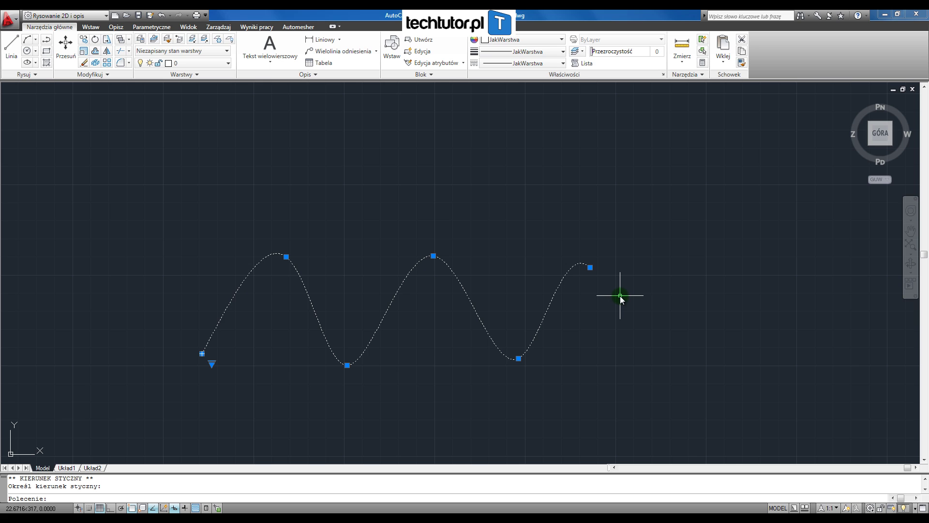
key(Escape)
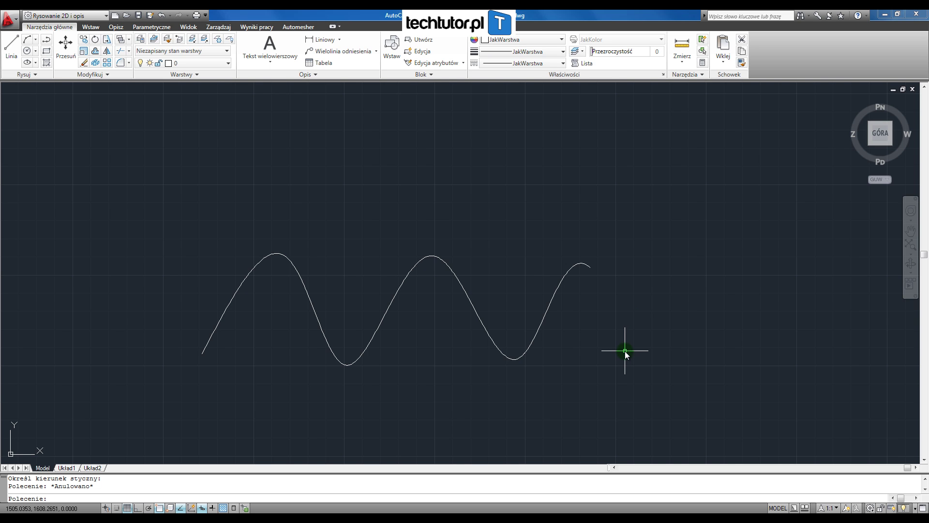
Window-select the wavy spline and delete it.
click(625, 351)
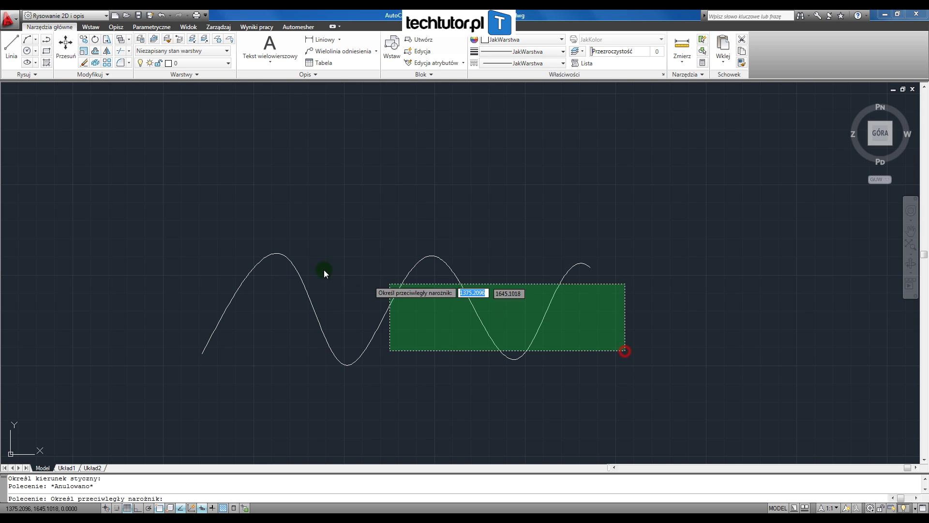
click(253, 238)
key(Delete)
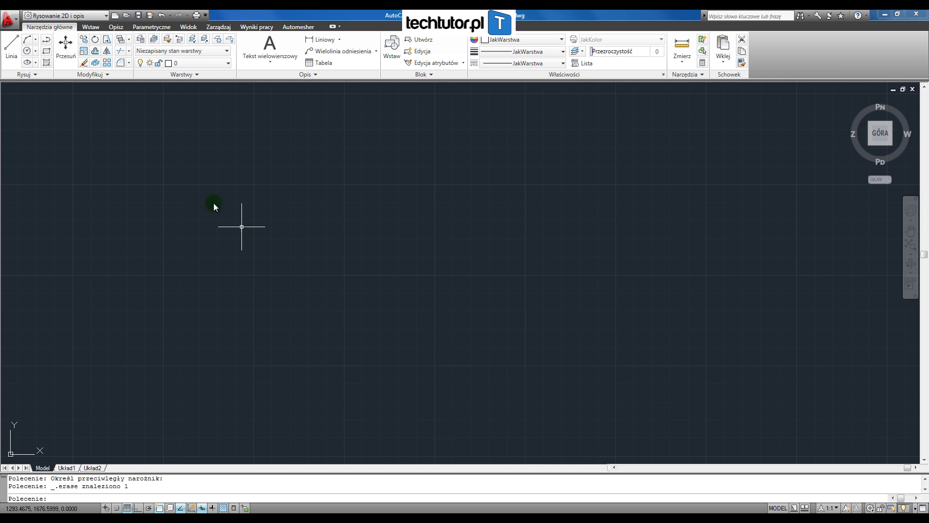
Draw a slanted line at the left and a vertical line beside it.
click(11, 46)
click(196, 196)
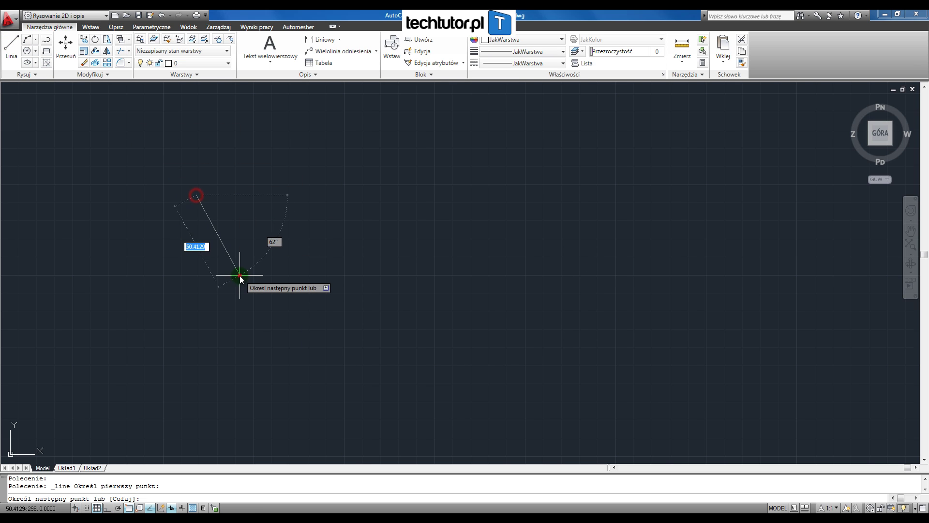
click(239, 275)
key(Return)
key(Return)
click(360, 173)
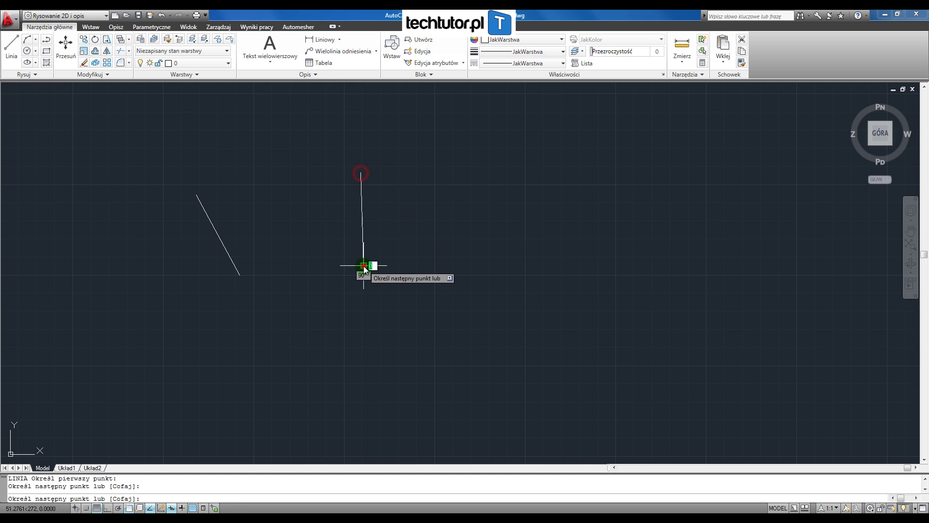
click(364, 265)
key(Return)
key(Return)
Draw two more separate lines slanting down-left on the right side.
click(541, 184)
click(480, 264)
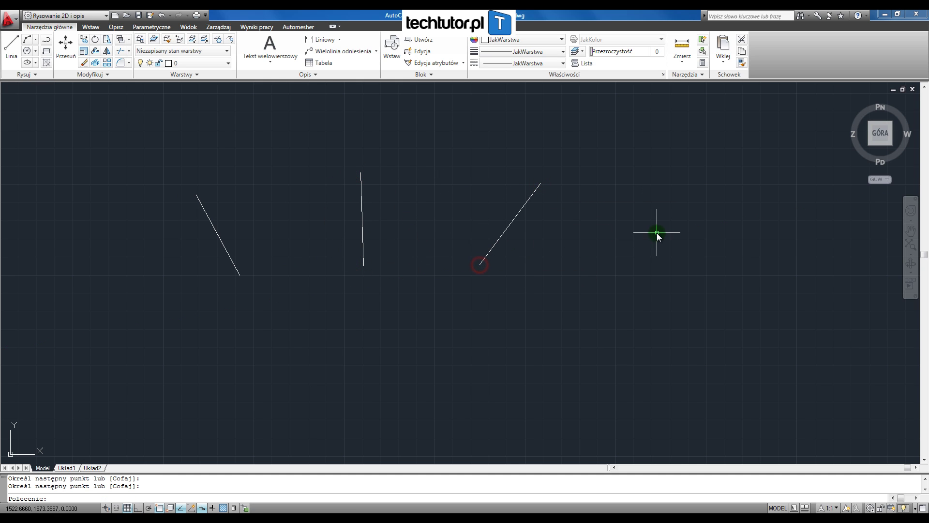
key(Return)
key(Return)
click(684, 222)
click(601, 299)
key(Return)
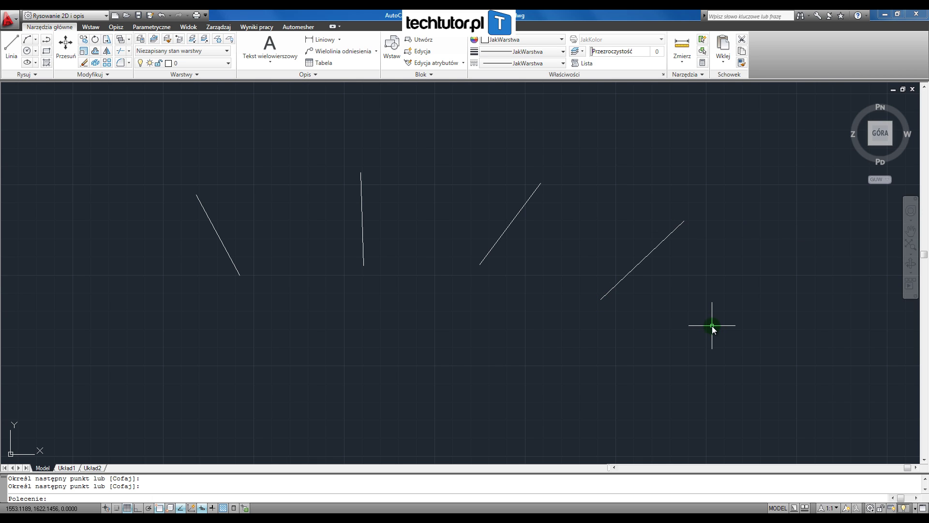
Draw a spline with SPL through the lower ends of the four lines.
text(SP)
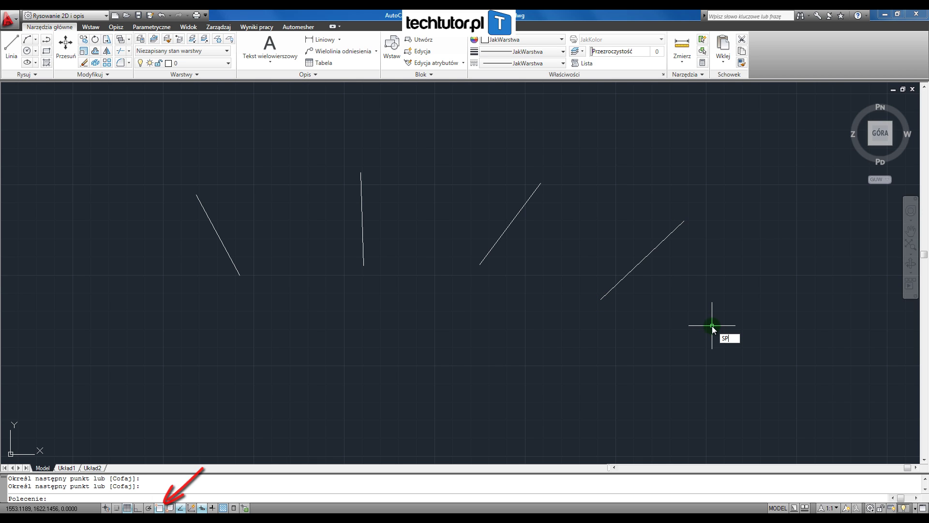
text(L)
key(Return)
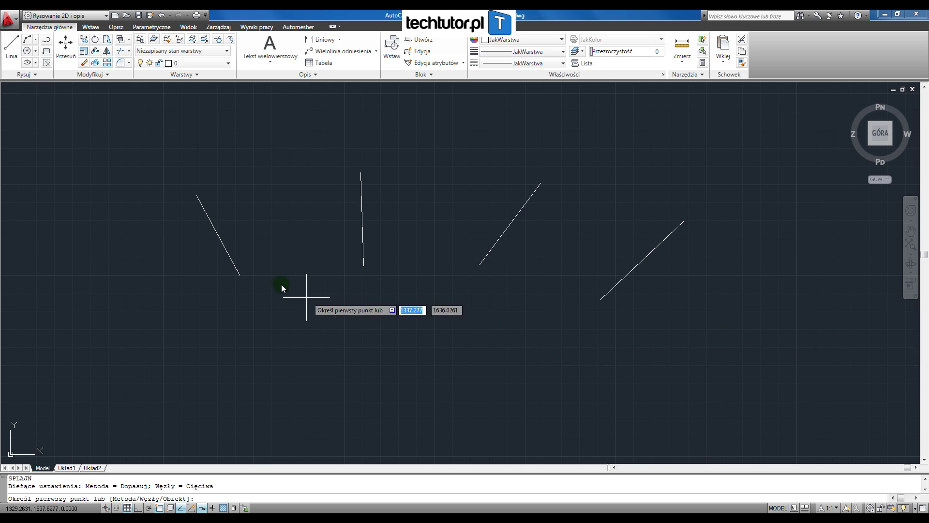
click(240, 277)
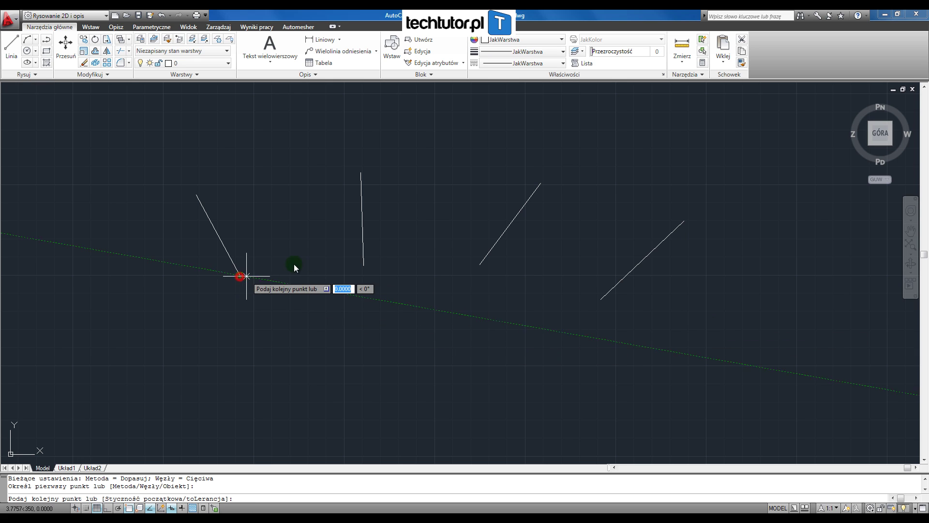
click(363, 265)
click(480, 264)
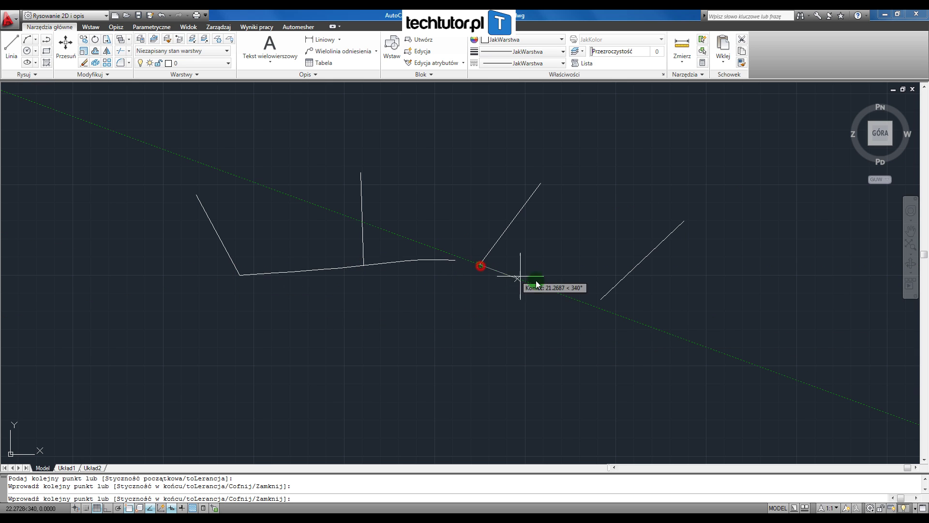
click(600, 299)
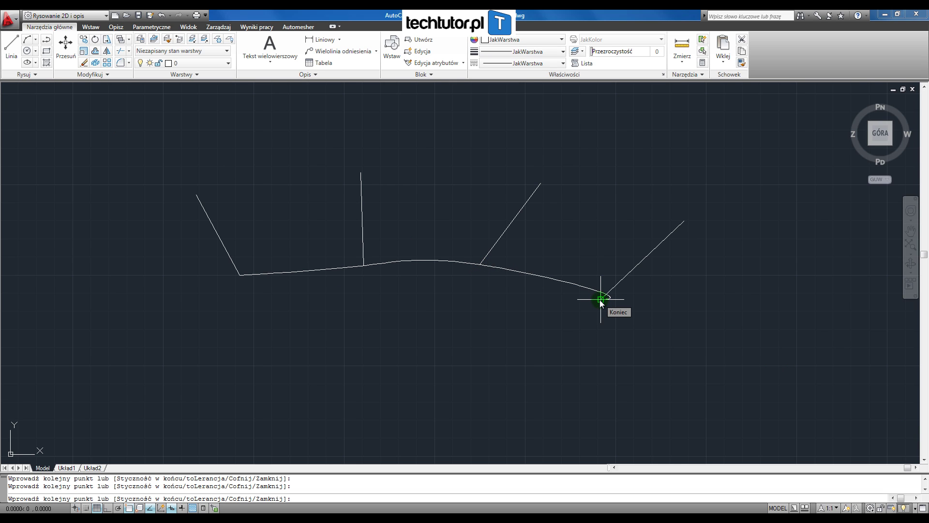
key(Return)
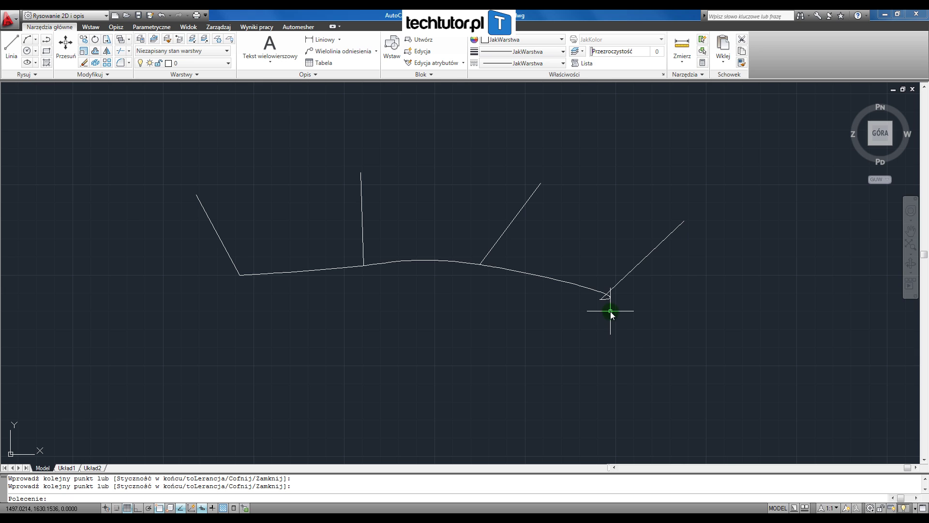
Zoom in and stretch the spline's end fit point onto the rightmost line's endpoint.
scroll(605, 301, up, 3)
scroll(605, 310, up, 2)
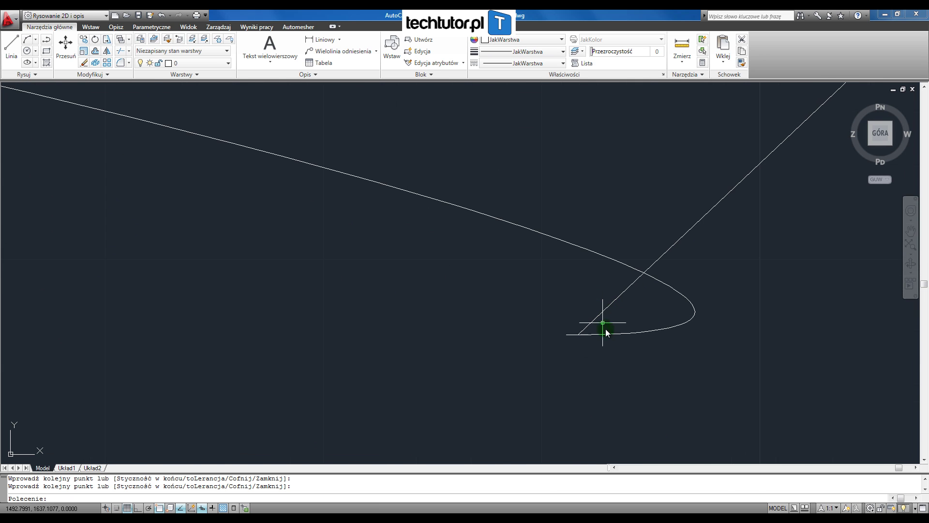
scroll(586, 334, up, 2)
scroll(567, 341, up, 2)
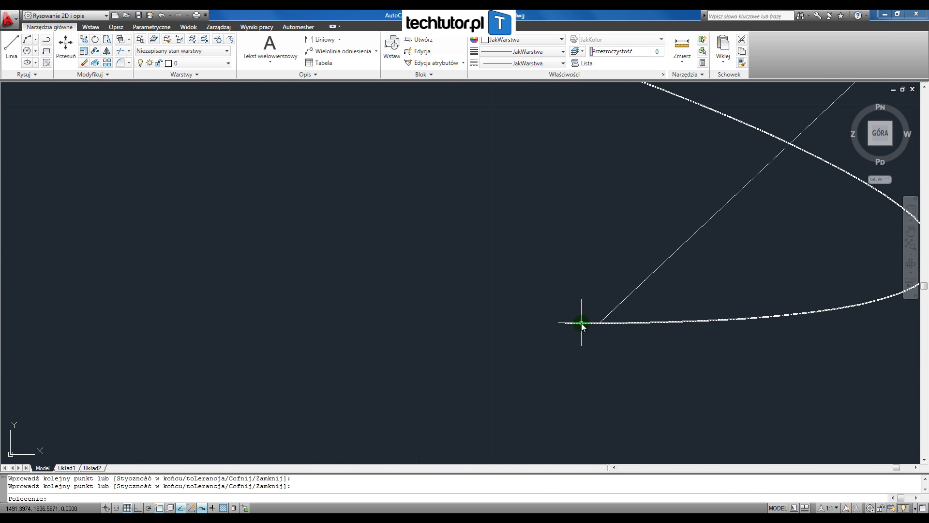
scroll(603, 328, up, 1)
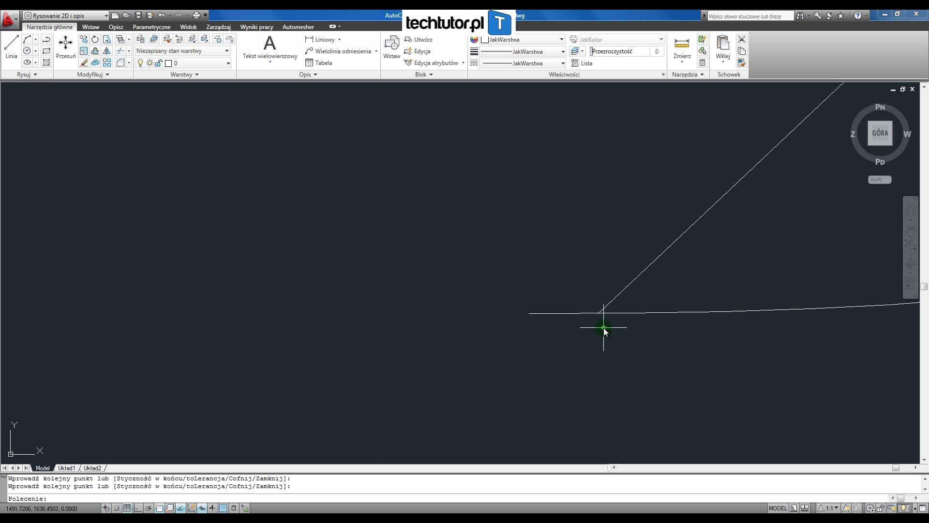
click(579, 313)
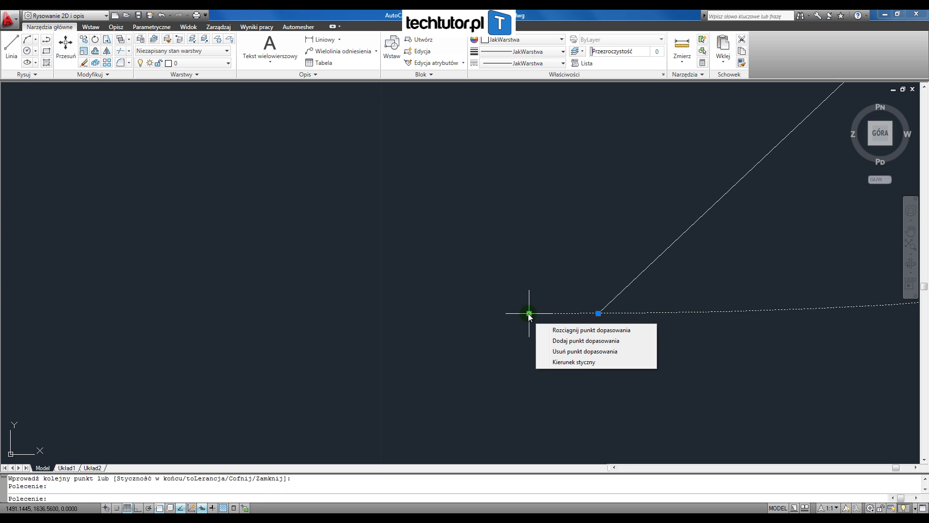
click(529, 313)
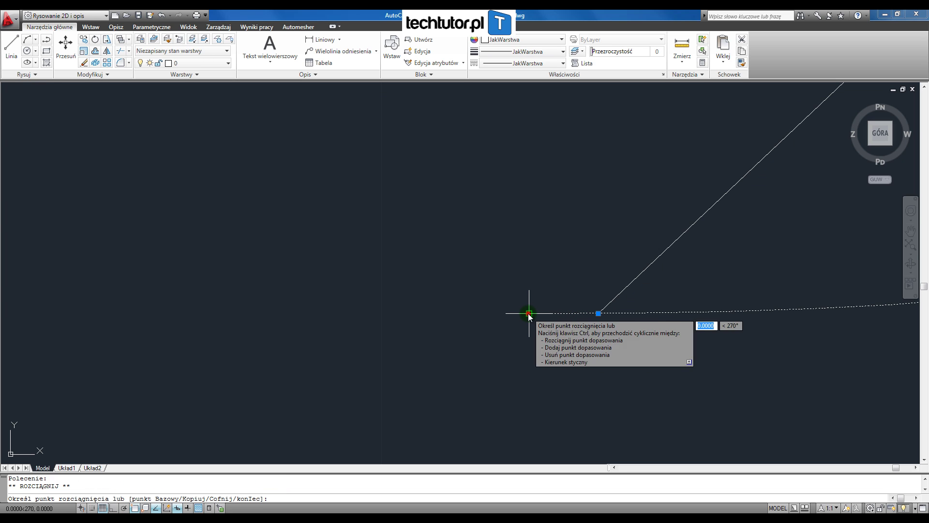
click(599, 315)
middle_drag(599, 315, 551, 332)
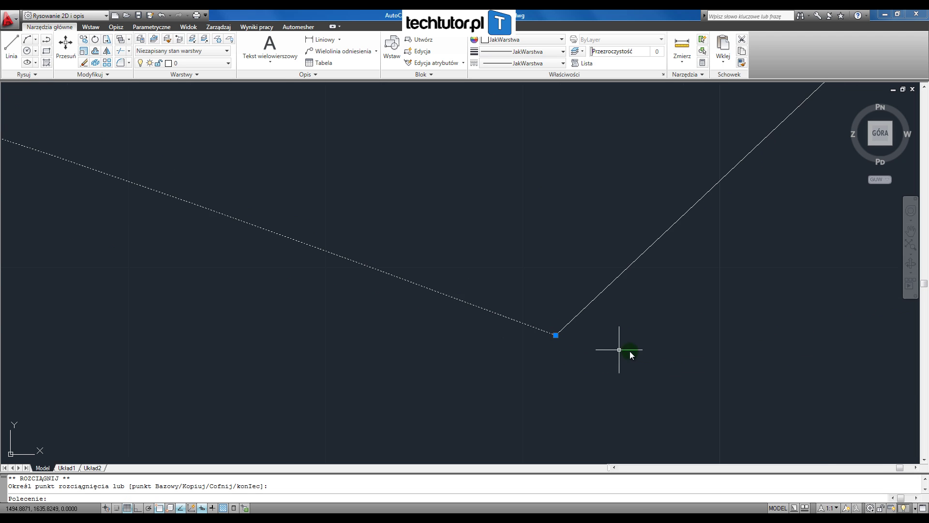
scroll(619, 349, down, 5)
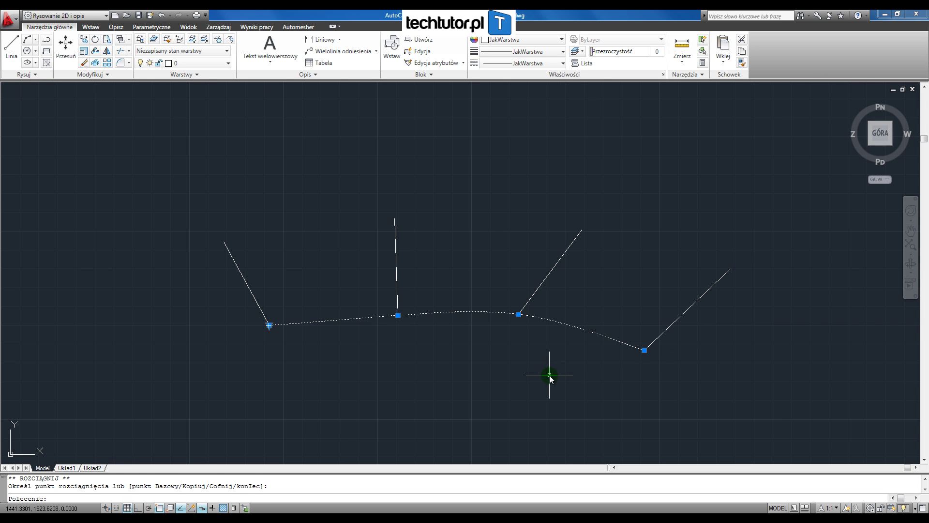
key(Escape)
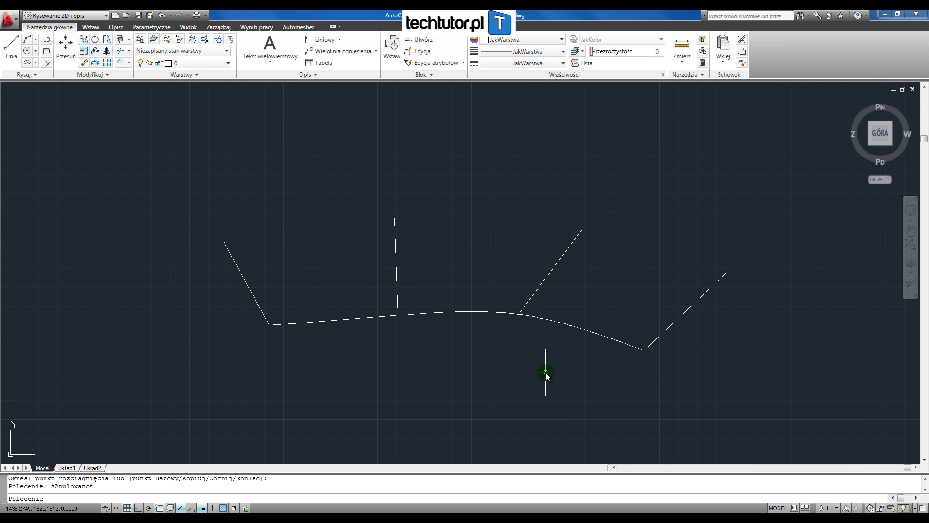
Start a new spline and check the Knots options, keeping the default Chord setting.
text(s)
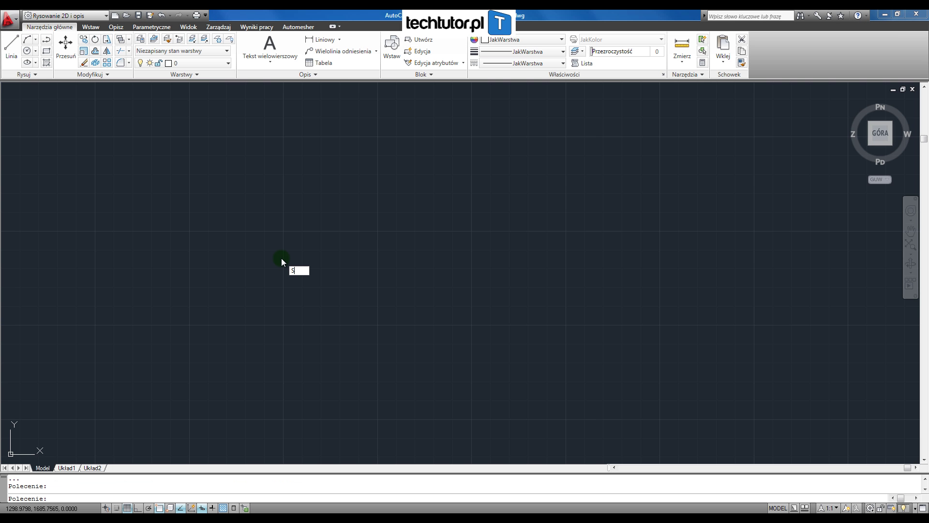
key(Return)
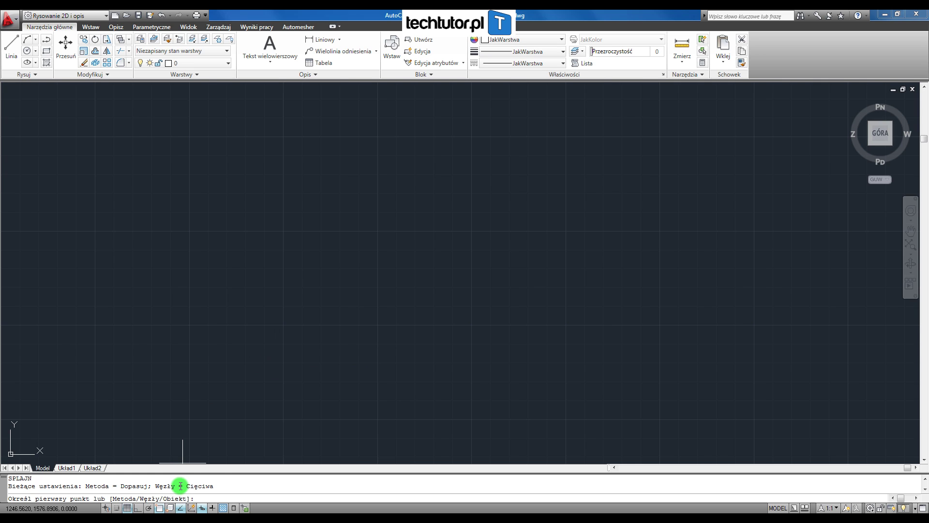
text(W)
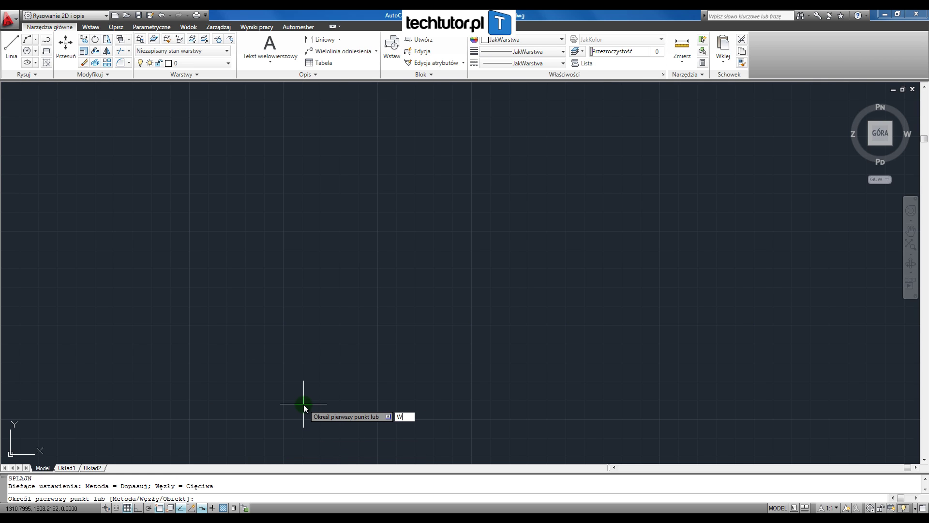
key(Return)
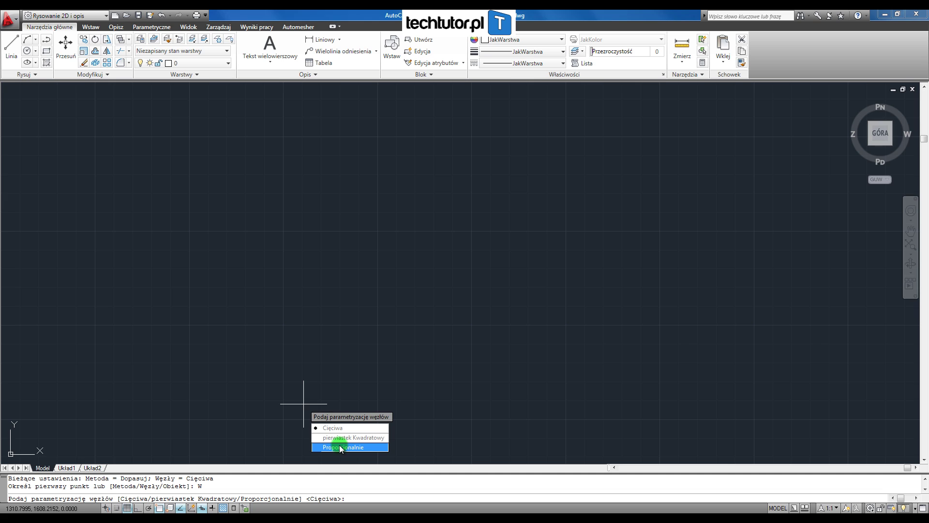
key(Escape)
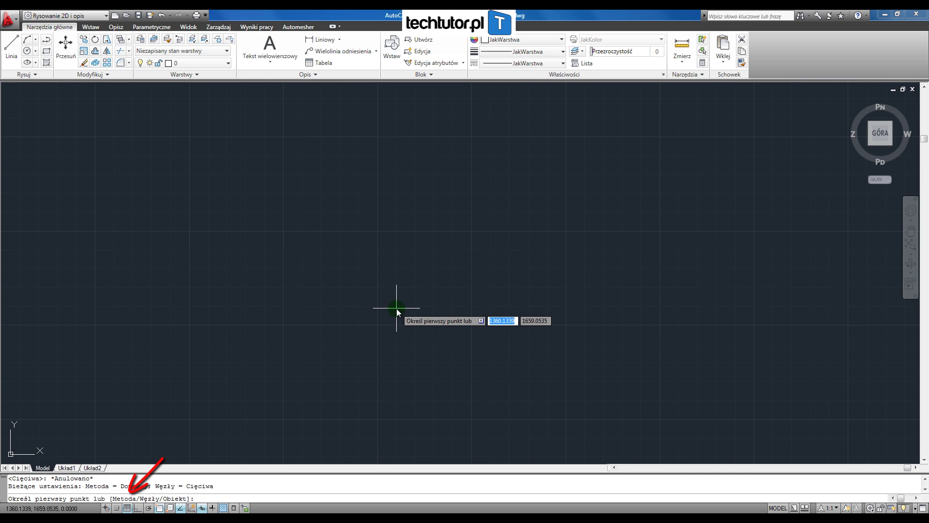
Switch the spline method to Control Vertices, which uses degree 3.
text(M)
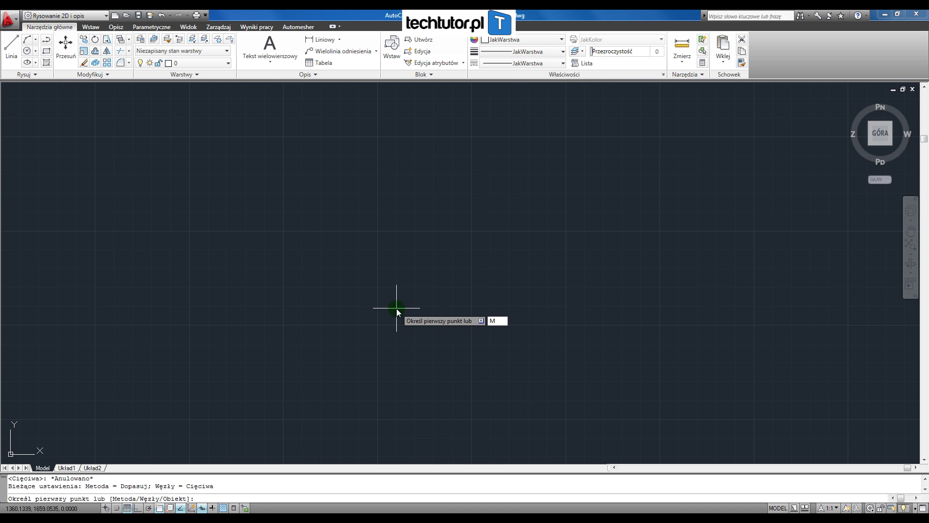
key(Return)
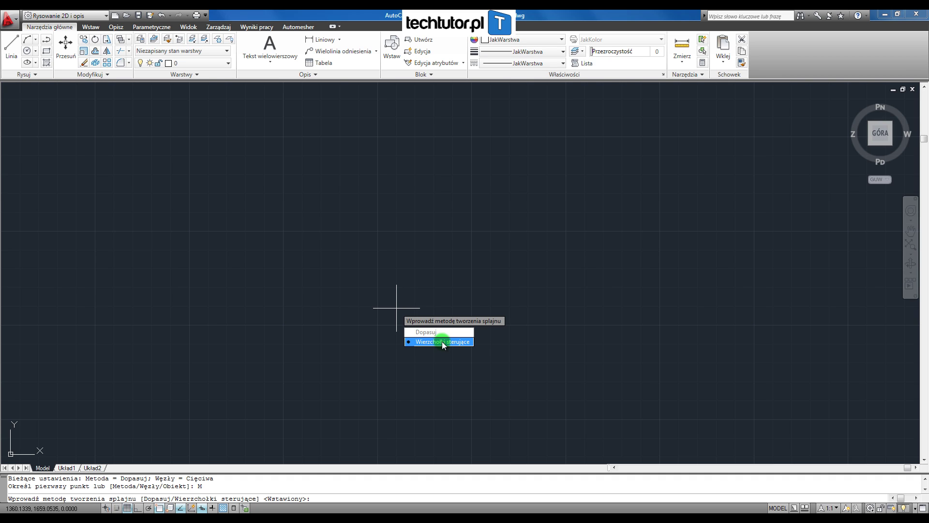
click(443, 342)
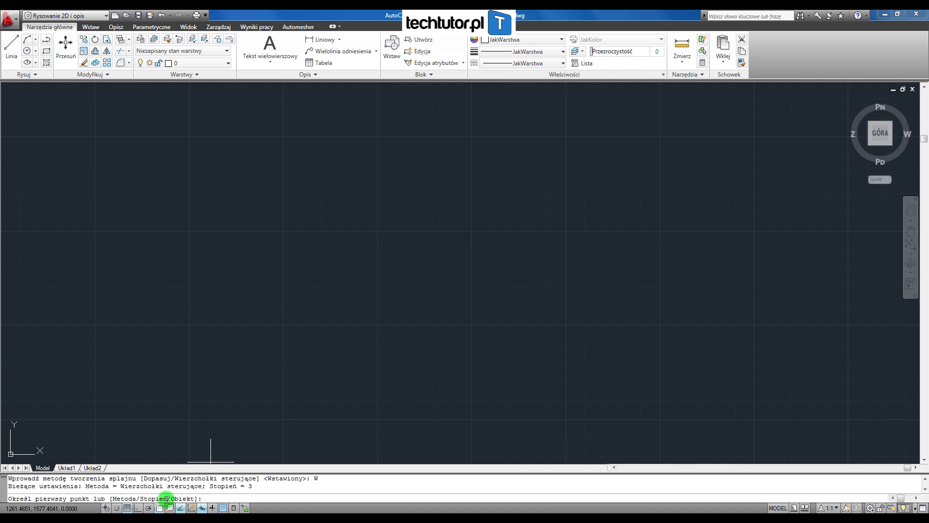
Set the control-vertex spline's degree to 5.
text(S)
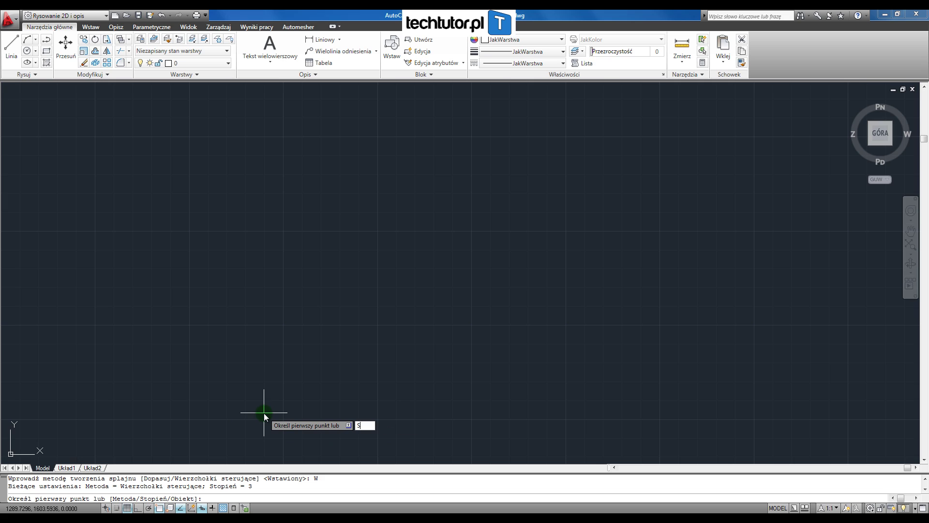
key(Return)
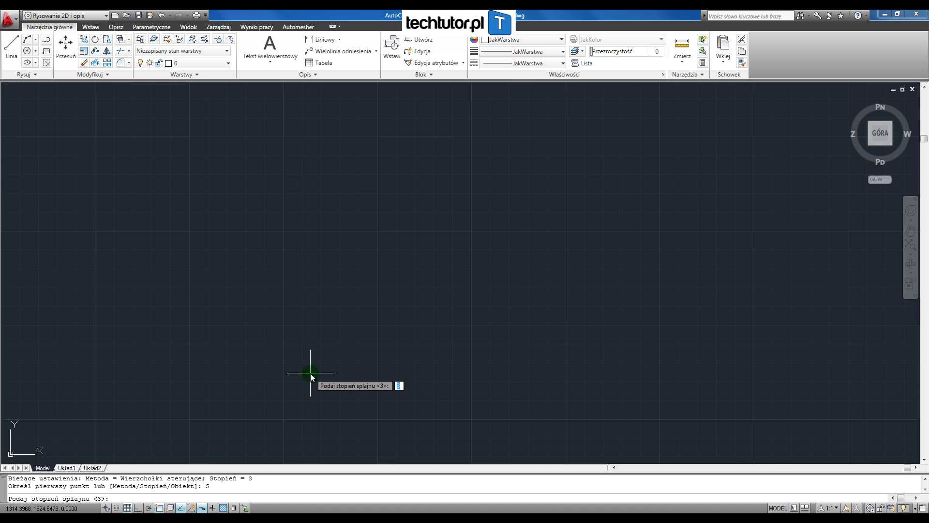
text(5)
key(Return)
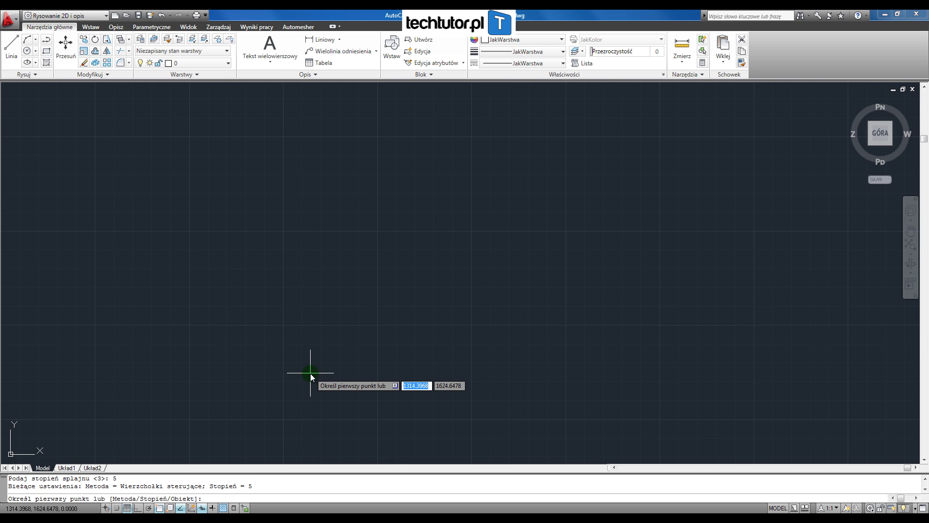
Draw a wavy degree-5 control-vertex spline through eight points across the drawing, then select it.
click(165, 364)
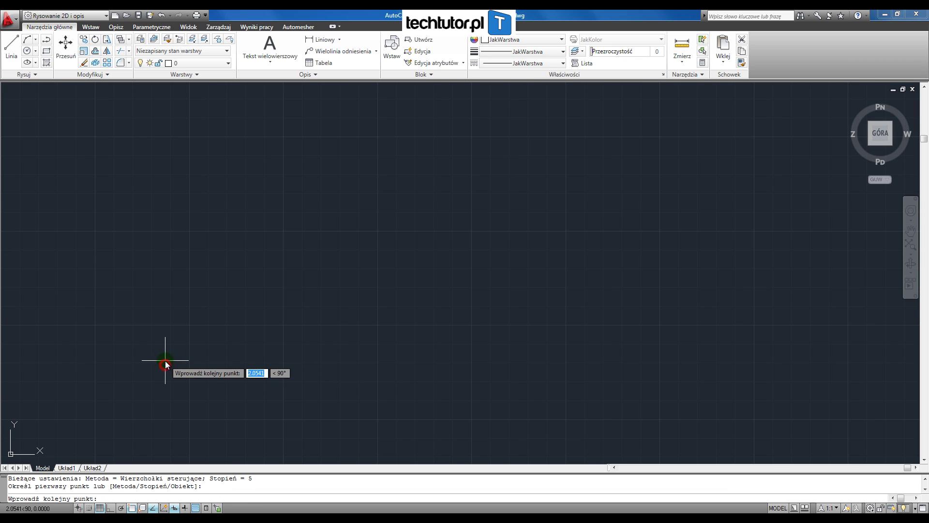
click(171, 270)
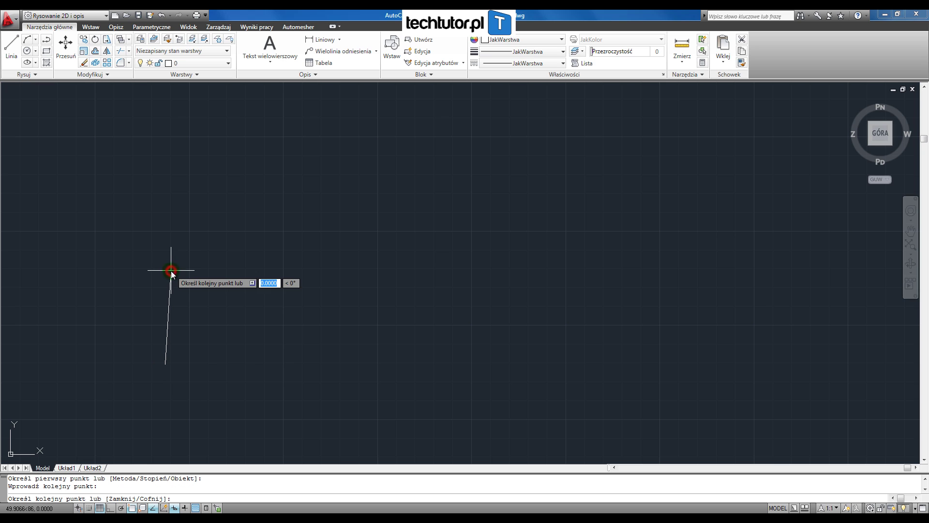
click(318, 271)
click(324, 382)
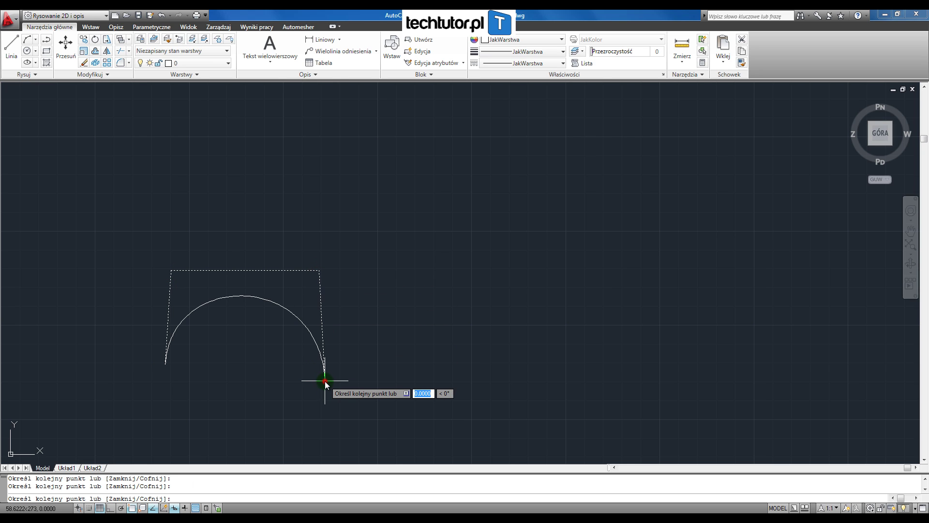
click(436, 403)
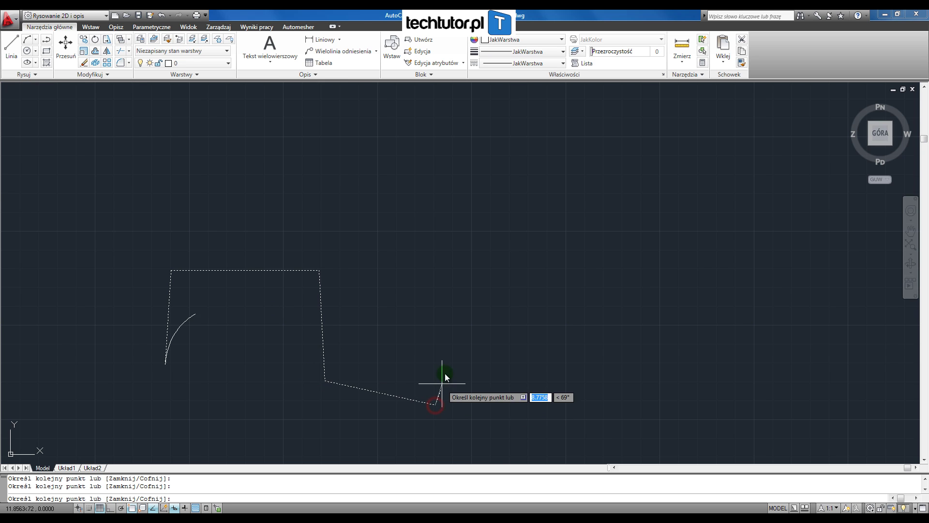
click(453, 228)
click(606, 227)
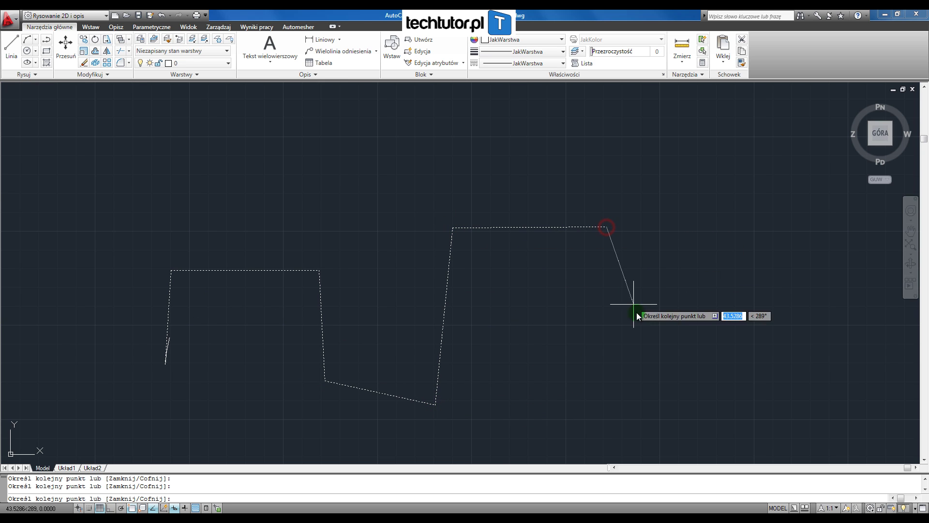
click(648, 372)
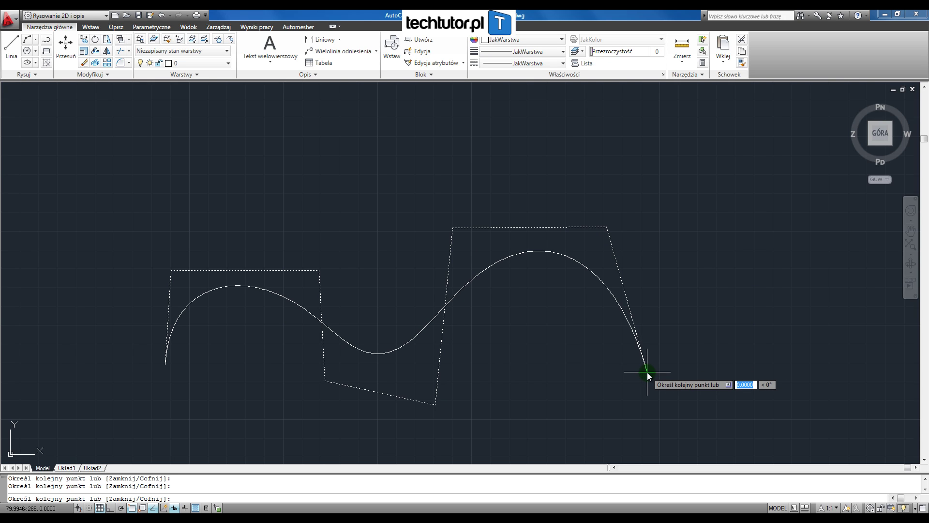
key(Return)
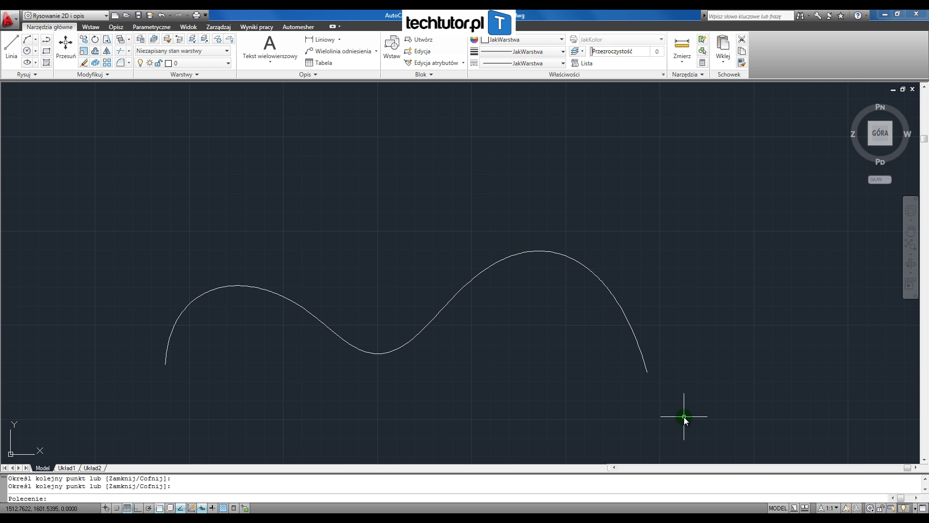
click(625, 318)
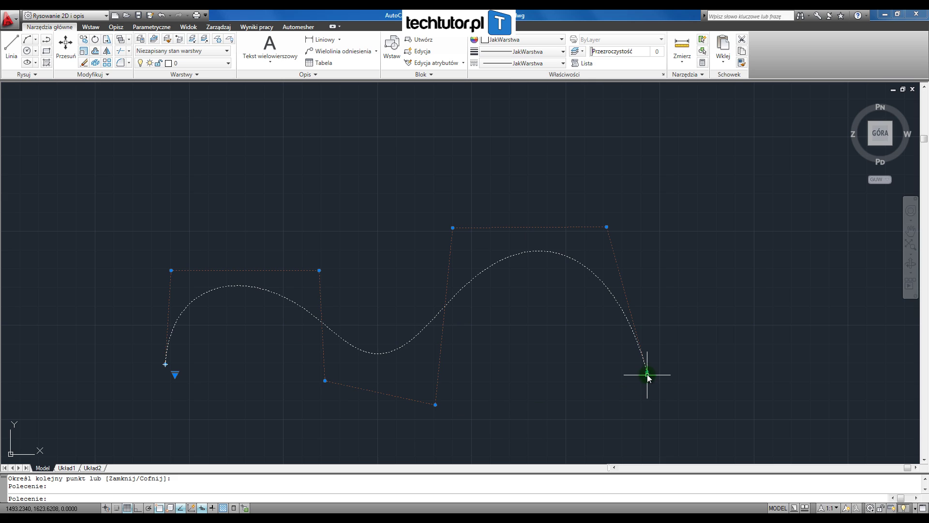
mouse_move(647, 372)
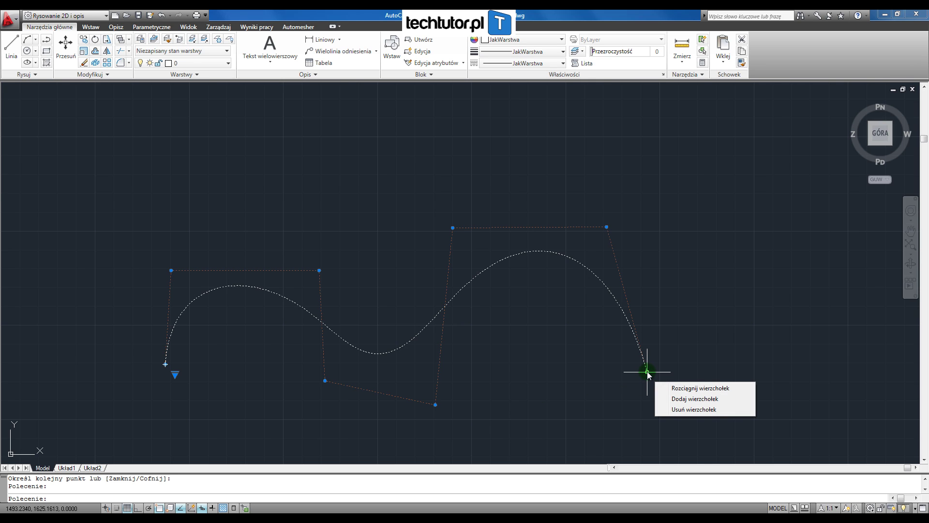
Pick the selected spline's end vertex grip to view its Stretch/Add/Remove Vertex options.
click(695, 390)
text(SP)
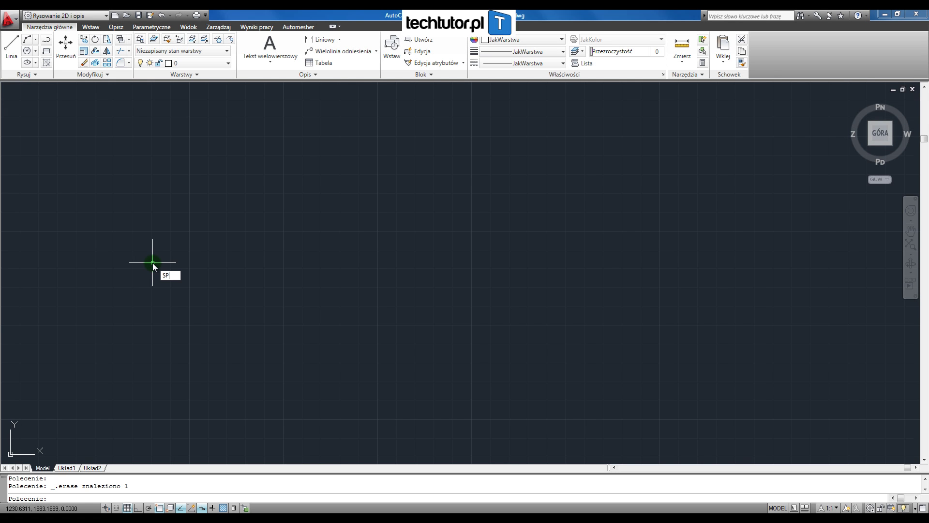
Start a new spline and set its degree to 3.
key(Return)
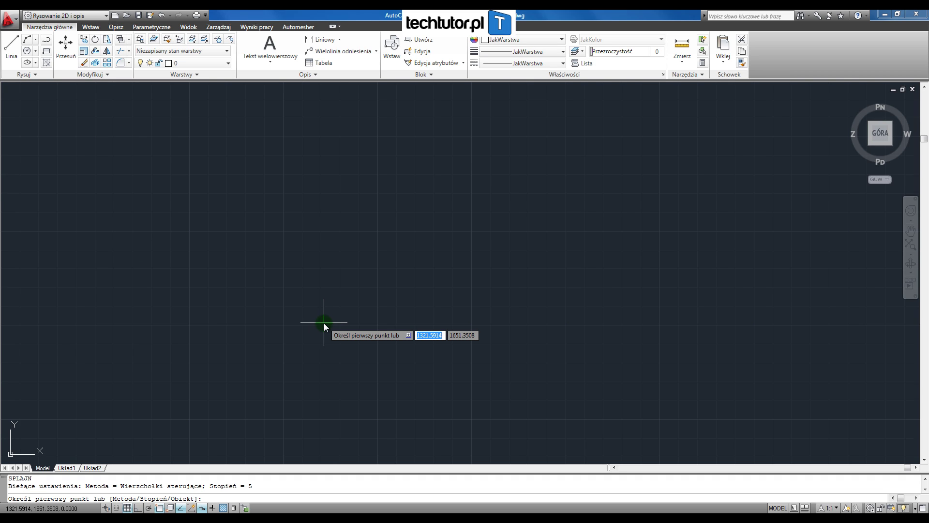
text(s)
key(Return)
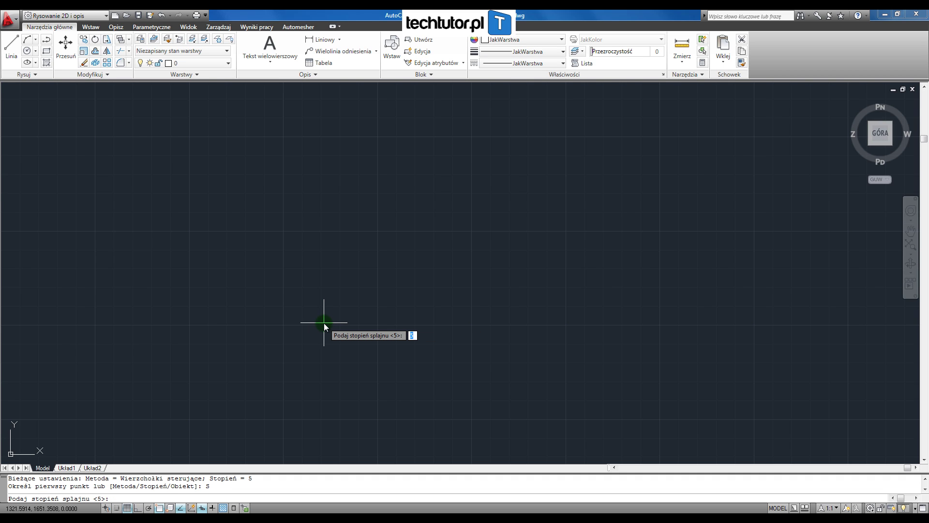
text(3)
key(Return)
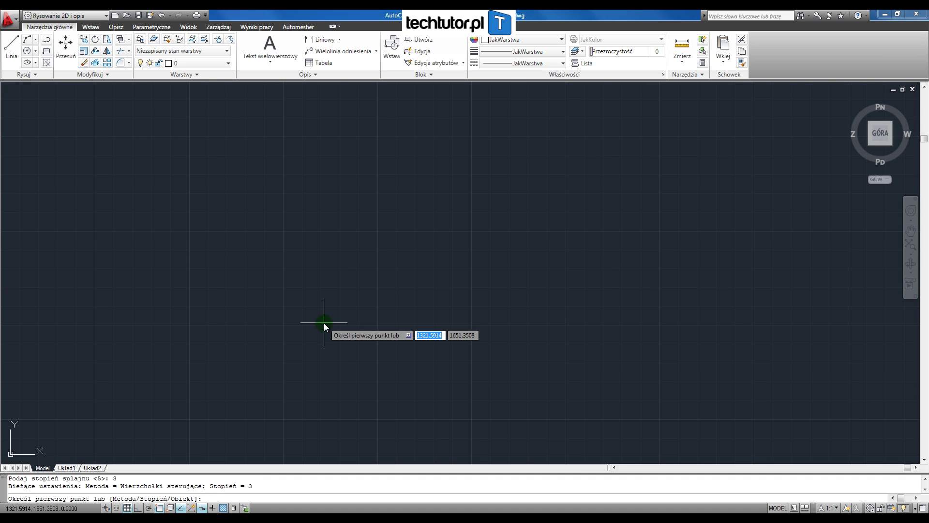
Place seven control vertices winding from lower left up and out to the lower right, then finish.
click(167, 371)
click(200, 209)
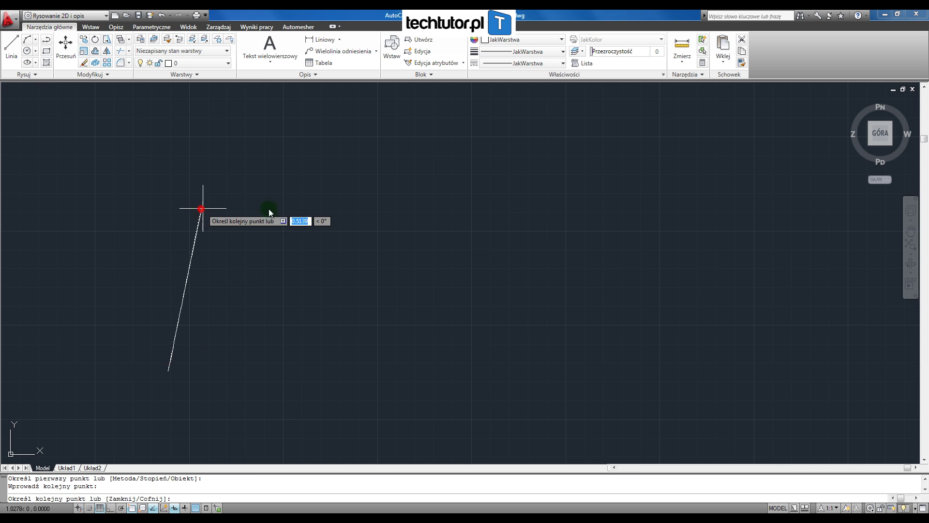
click(335, 208)
click(356, 132)
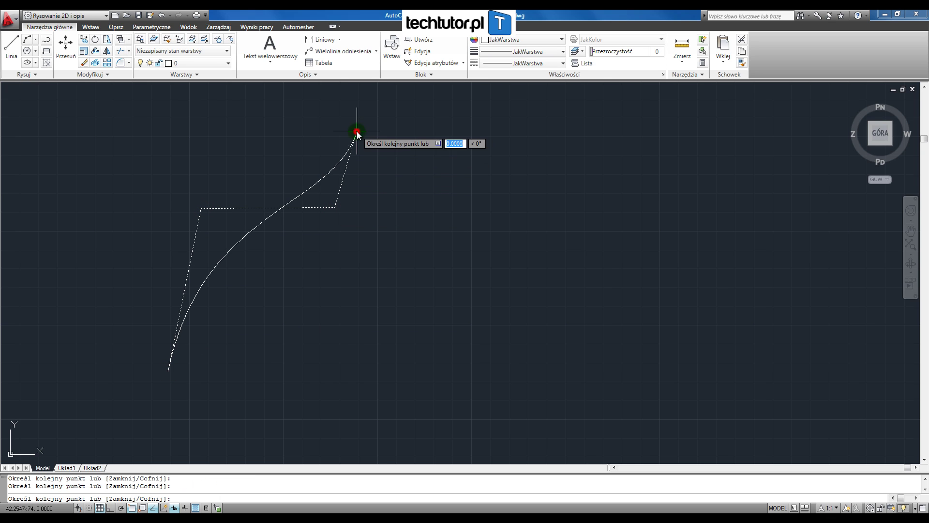
click(475, 262)
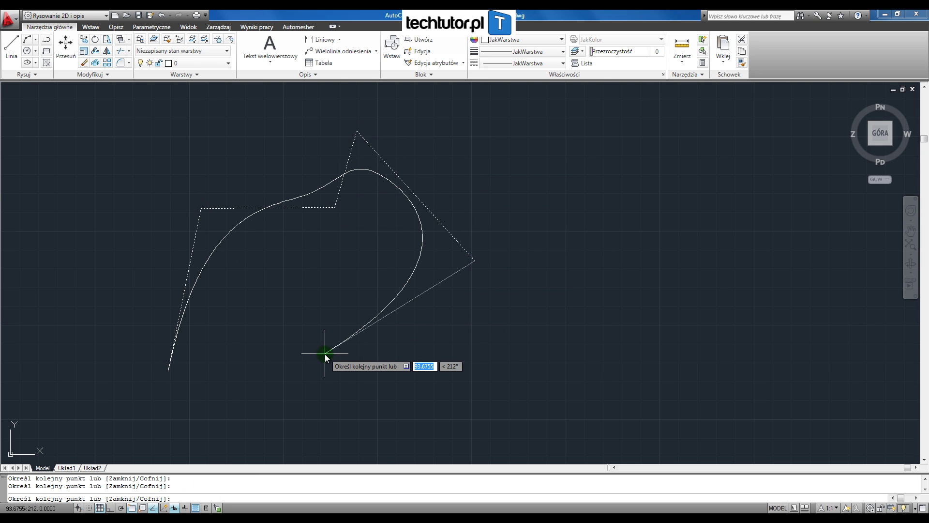
click(324, 354)
click(620, 400)
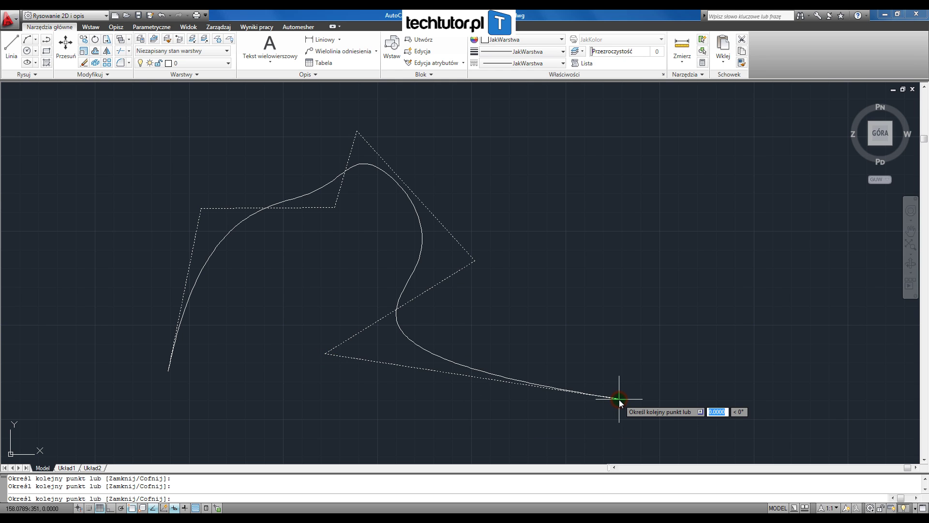
key(Return)
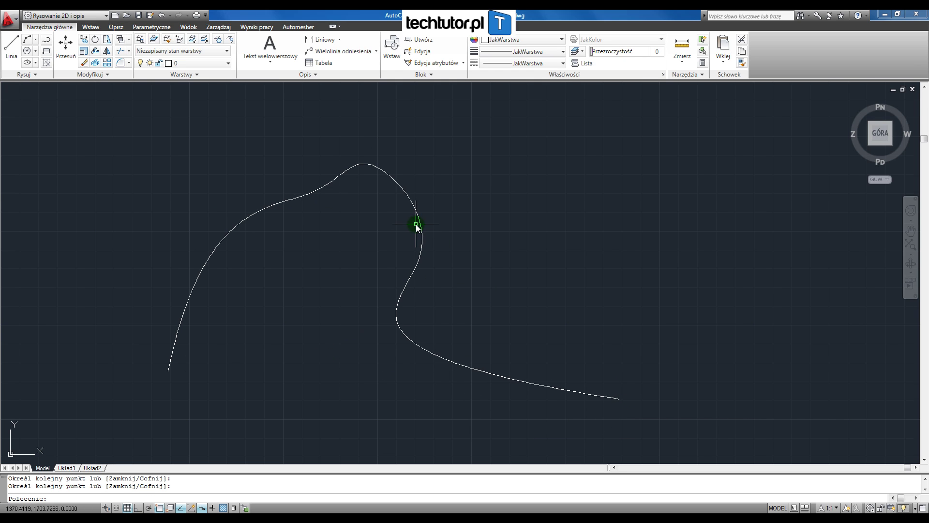
Select the spline and drag three control vertices to lower, shift right and widen the arch.
click(422, 224)
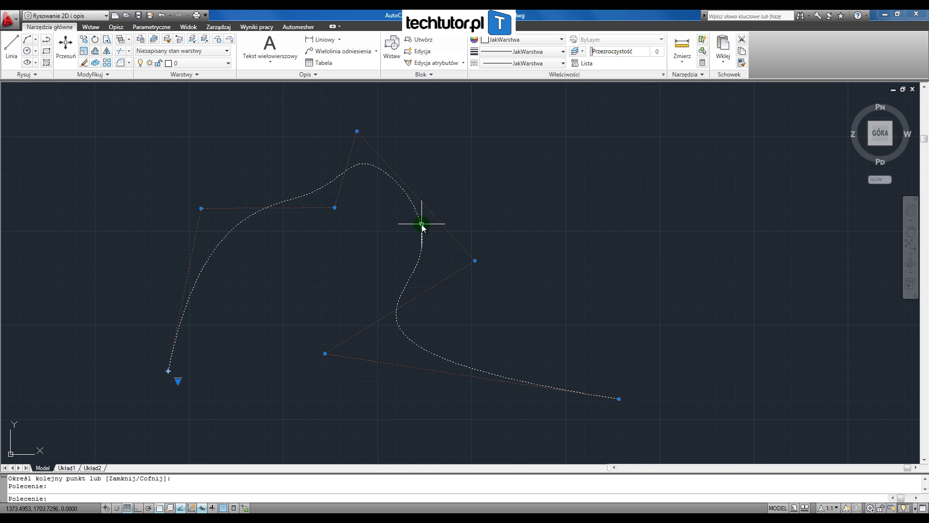
click(335, 208)
click(300, 248)
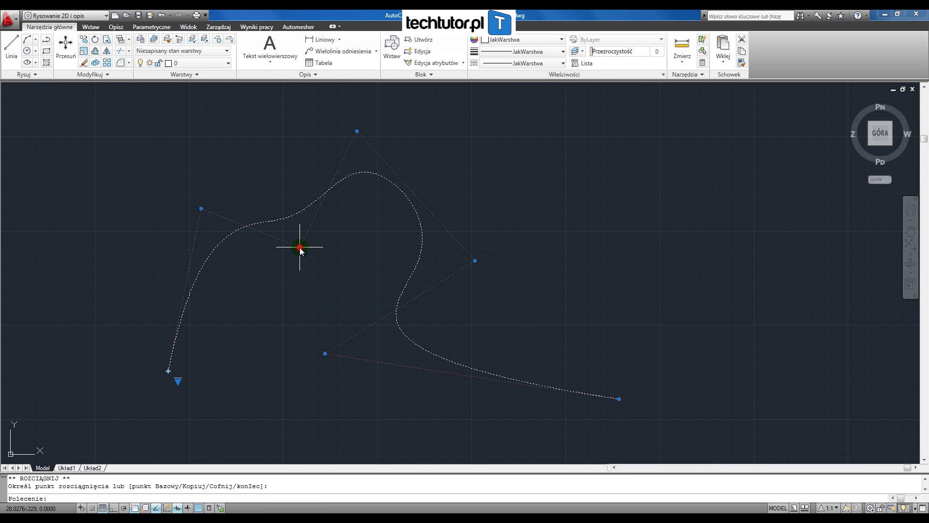
click(325, 353)
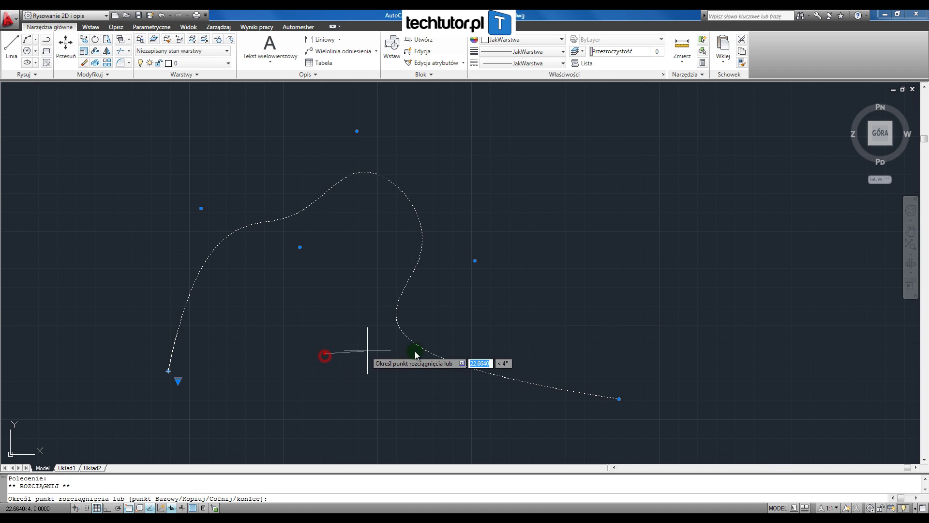
click(473, 344)
click(475, 260)
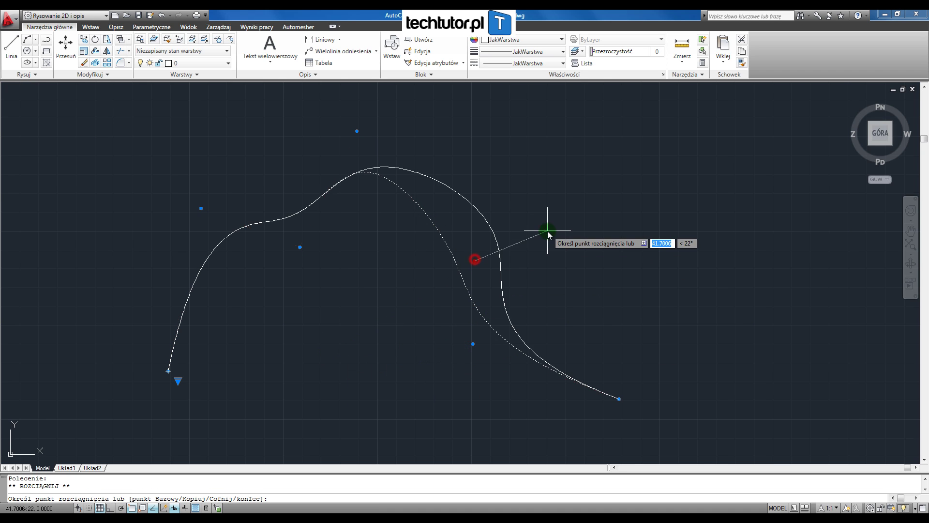
click(548, 231)
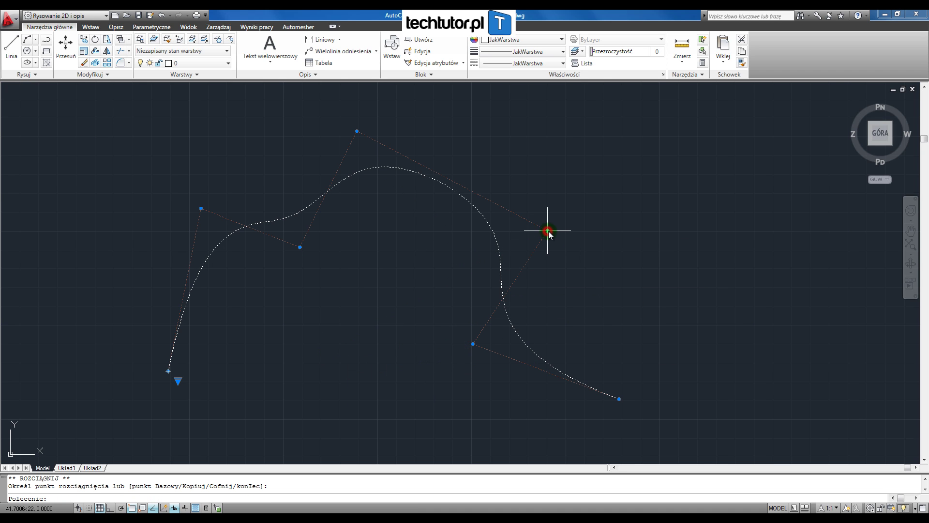
Lower the middle vertex to deepen the dip and raise the spline's right end.
click(300, 248)
click(328, 293)
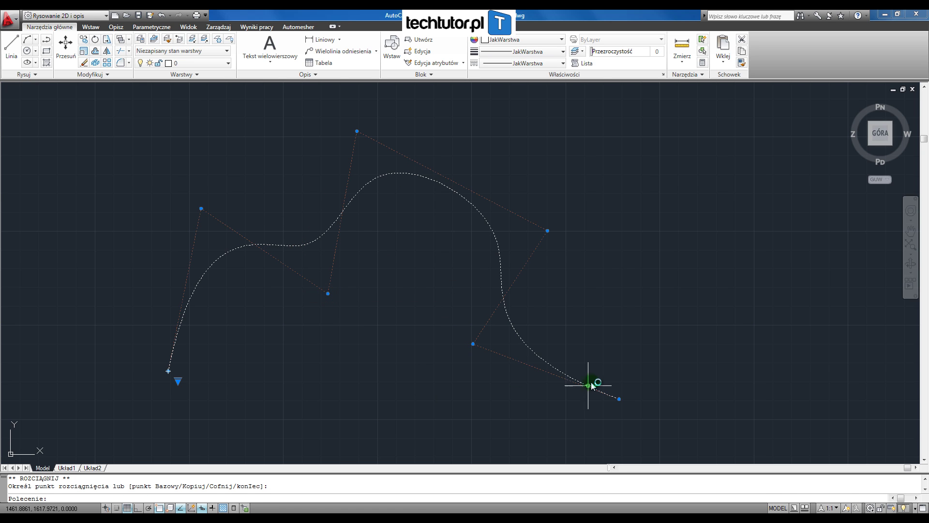
click(618, 402)
click(635, 298)
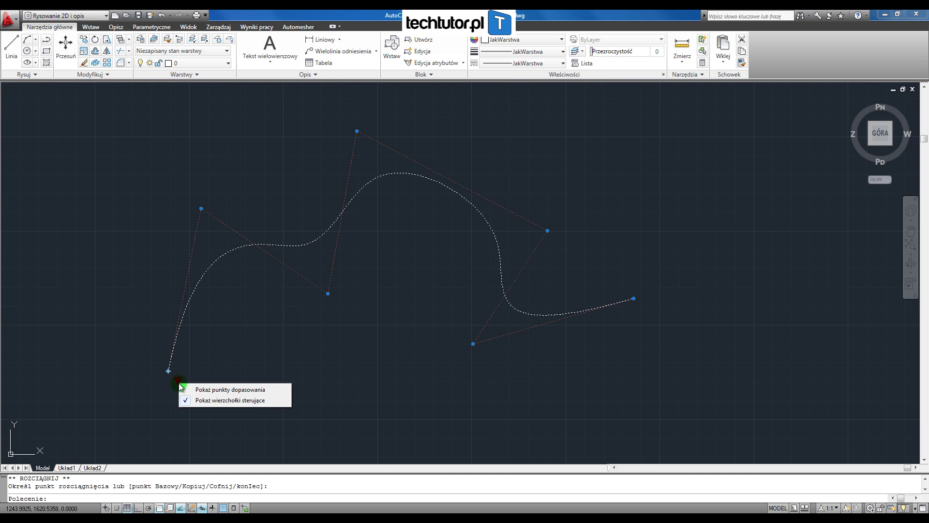
mouse_move(178, 380)
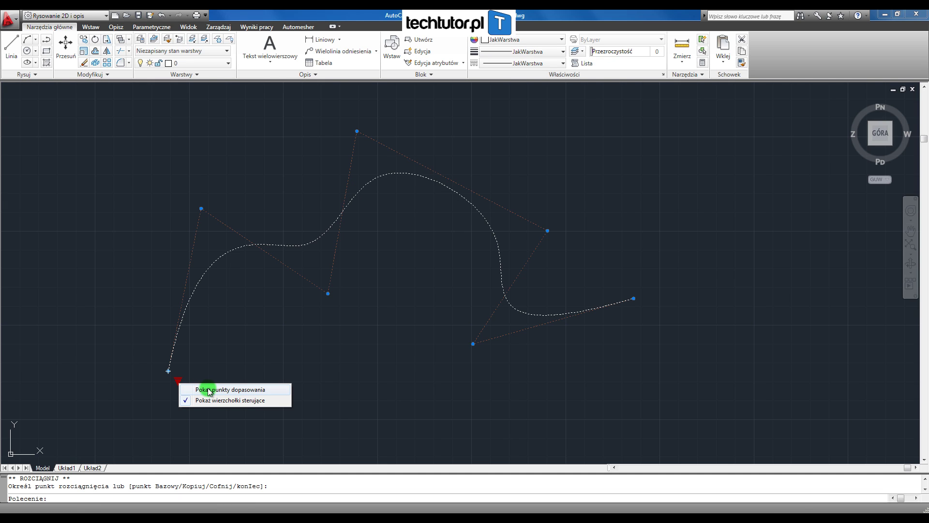
Show fit points, move the left-hump and right-end fit points, then redisplay control vertices.
click(209, 391)
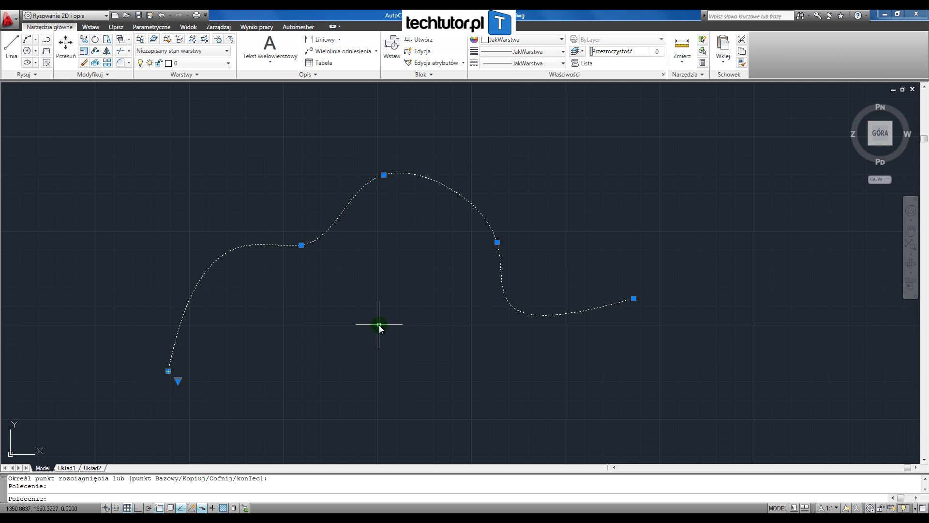
click(301, 245)
click(305, 280)
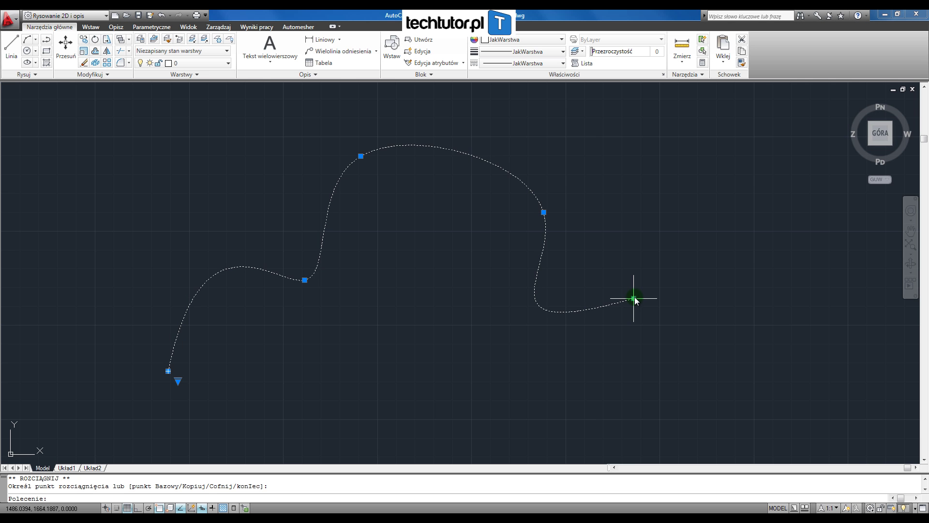
click(634, 300)
click(634, 329)
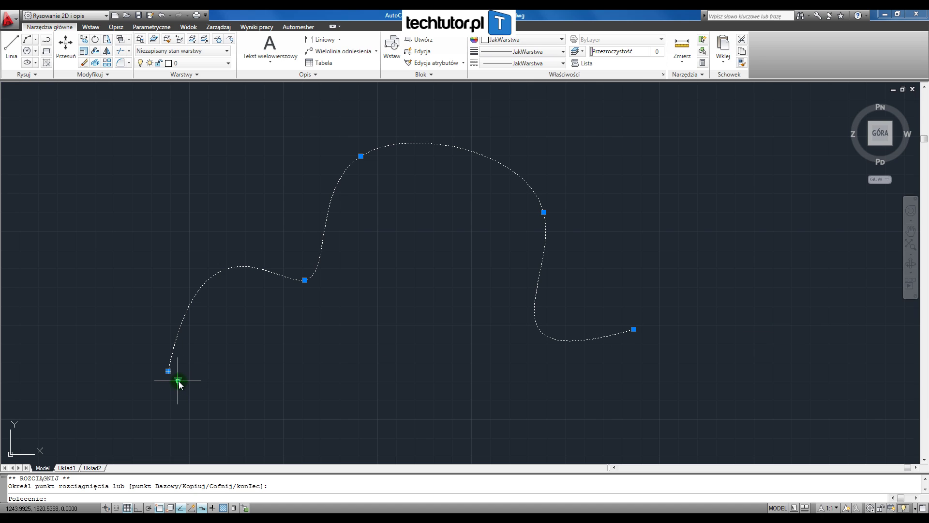
mouse_move(178, 380)
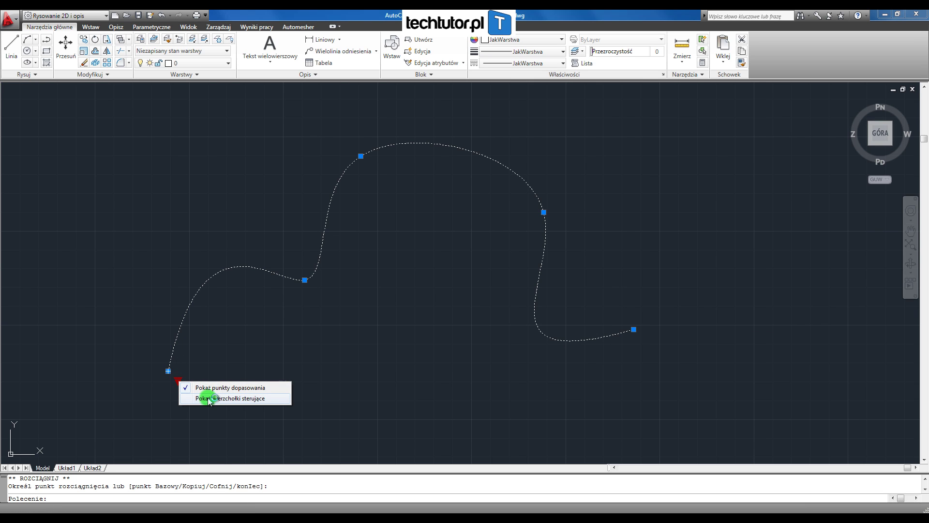
click(208, 398)
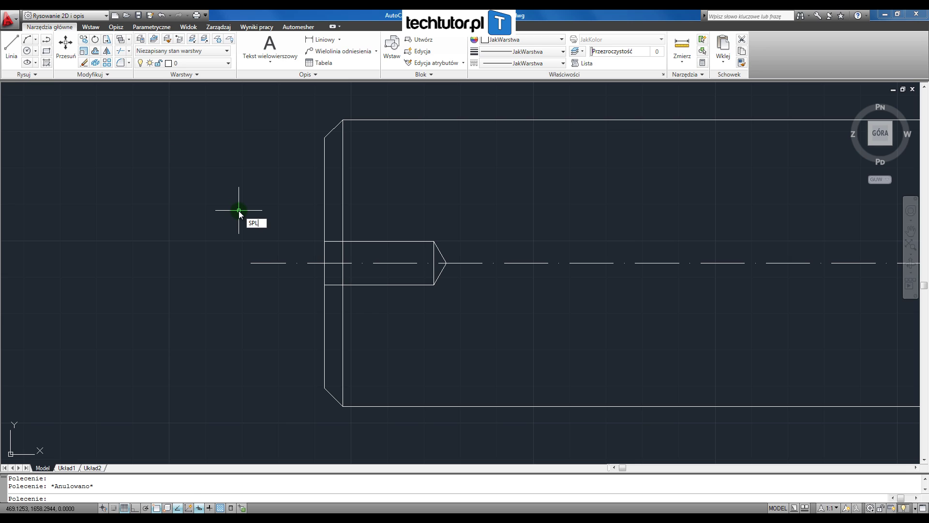
Start a new spline and switch its creation method to fit points.
key(Return)
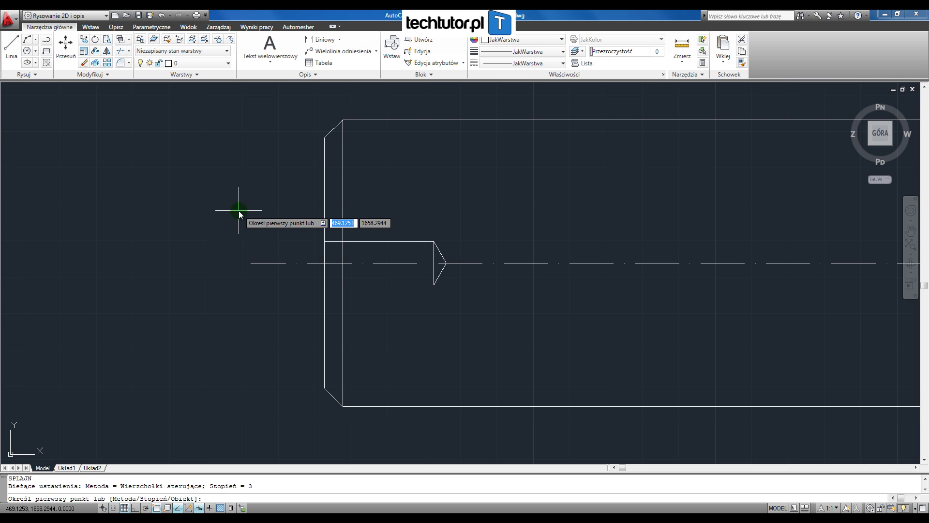
text(M)
key(Return)
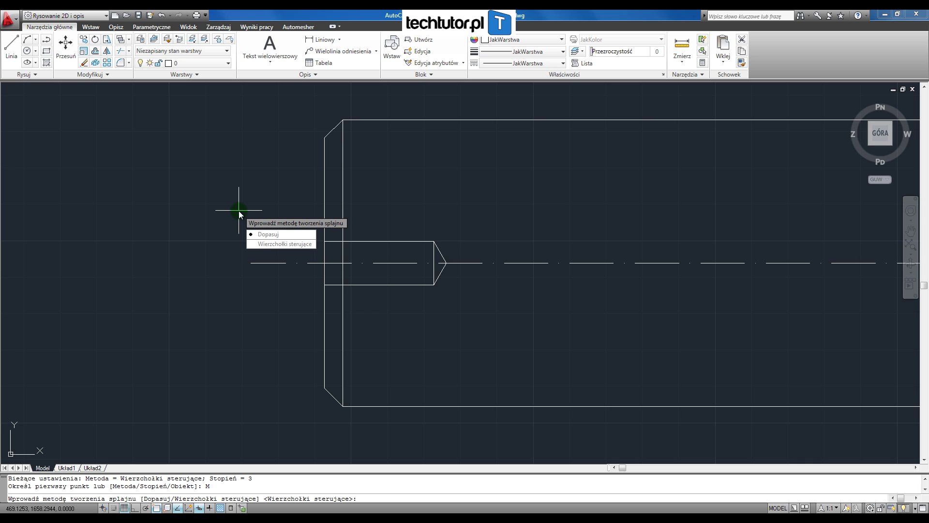
text(D)
key(Return)
scroll(349, 187, up, 2)
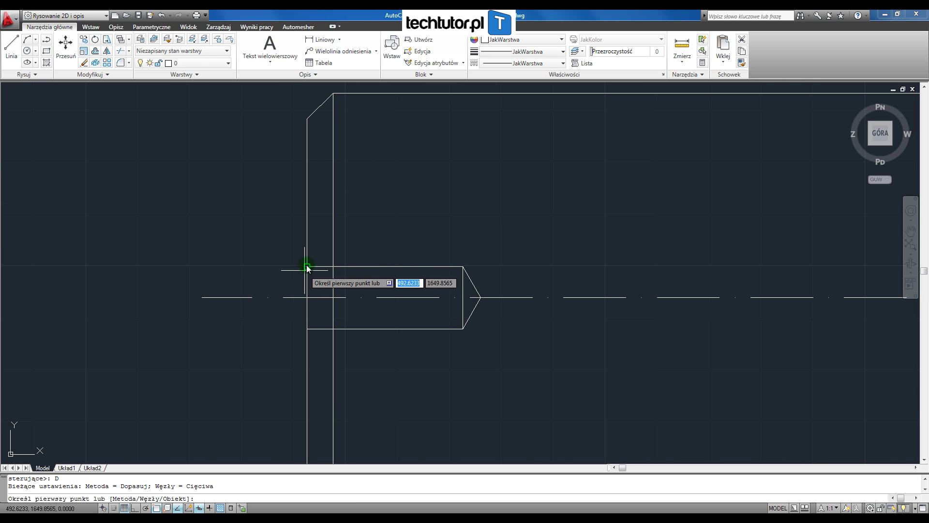
Begin the break outline on the shaft's left edge with a wavy run of fit points across the top.
click(305, 222)
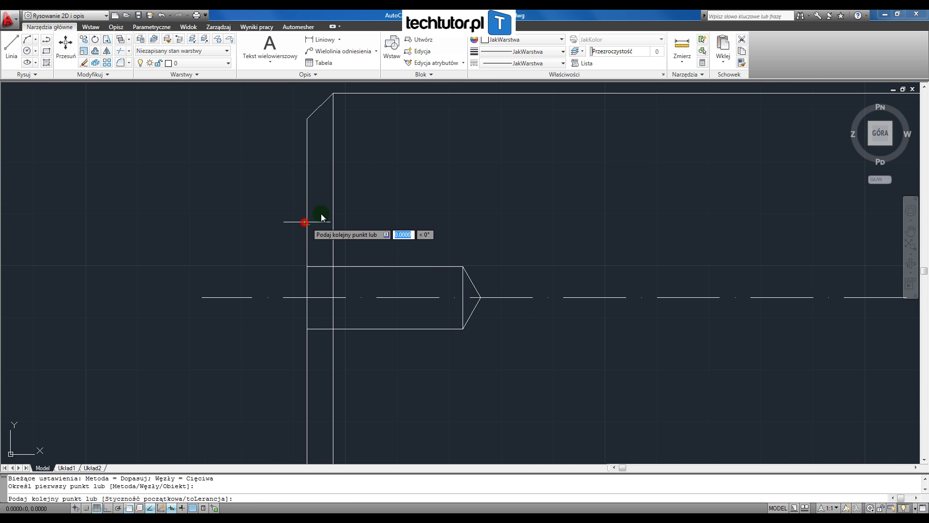
click(356, 187)
click(393, 221)
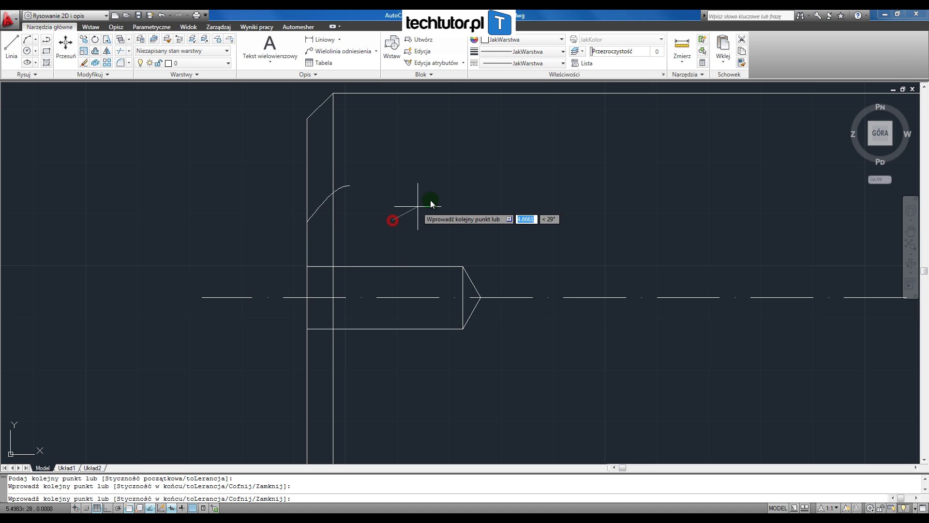
click(455, 193)
click(489, 231)
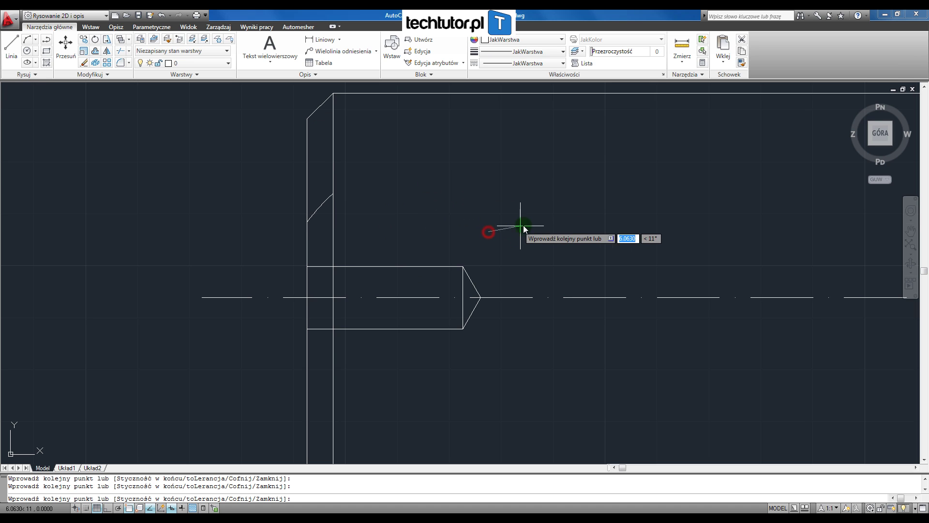
click(544, 217)
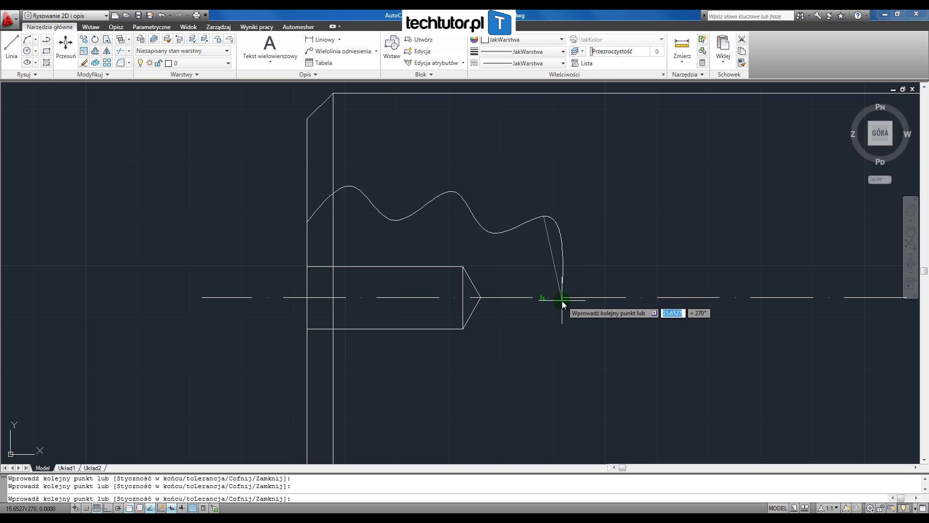
Carry the wave down past the centre line and back, ending perpendicular on the left edge.
click(524, 356)
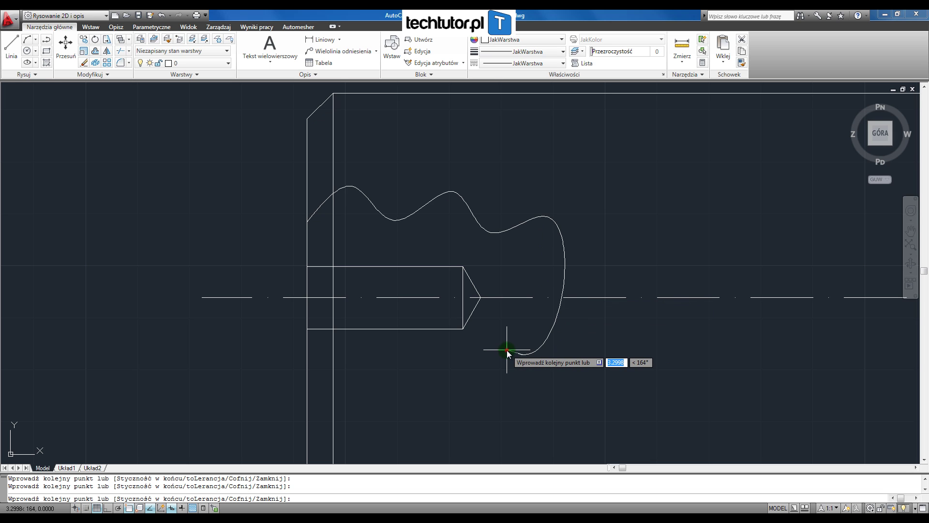
click(507, 350)
click(457, 385)
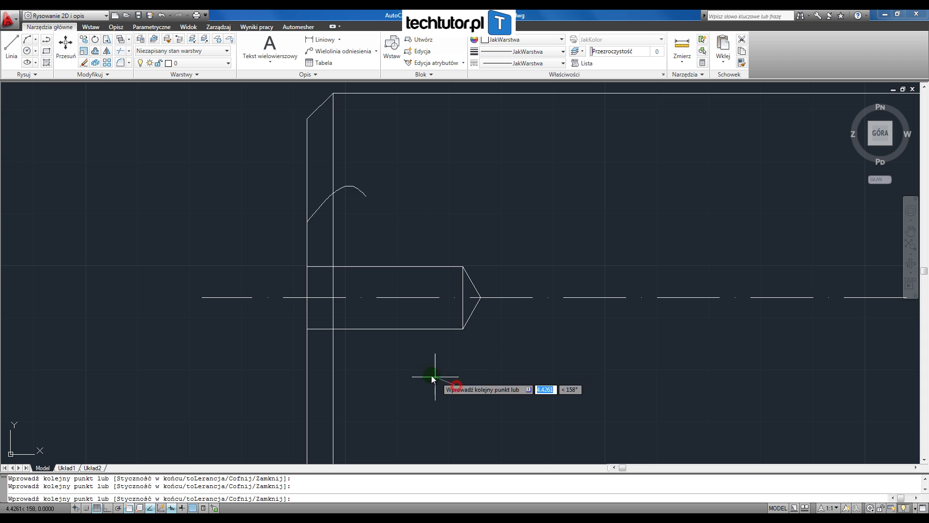
click(382, 364)
click(356, 390)
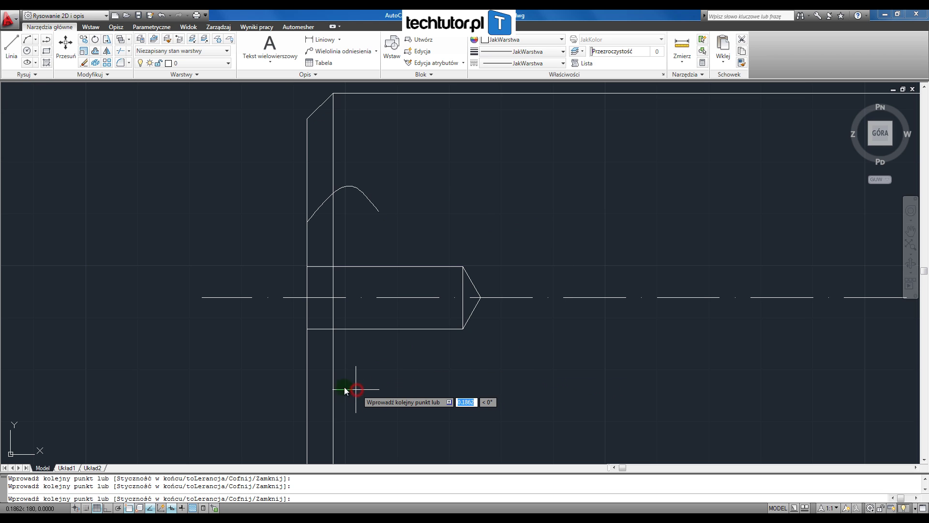
click(309, 392)
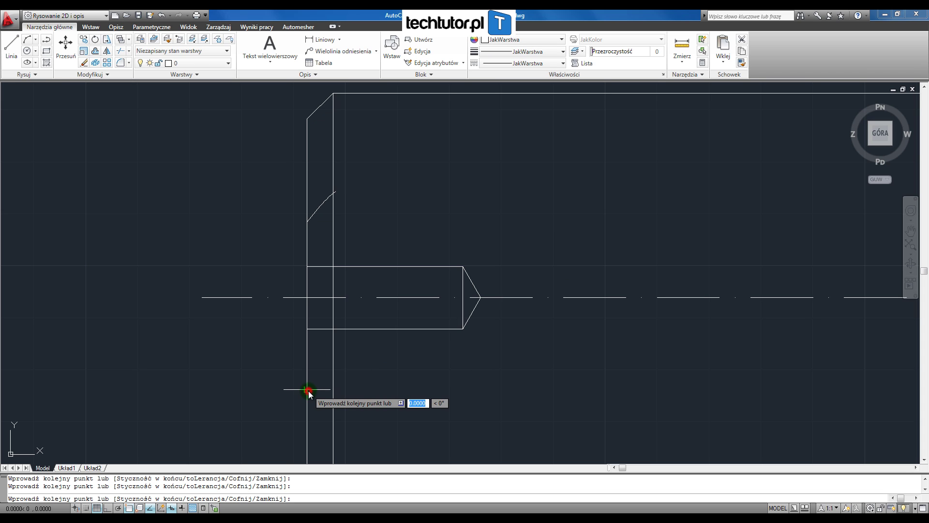
key(Return)
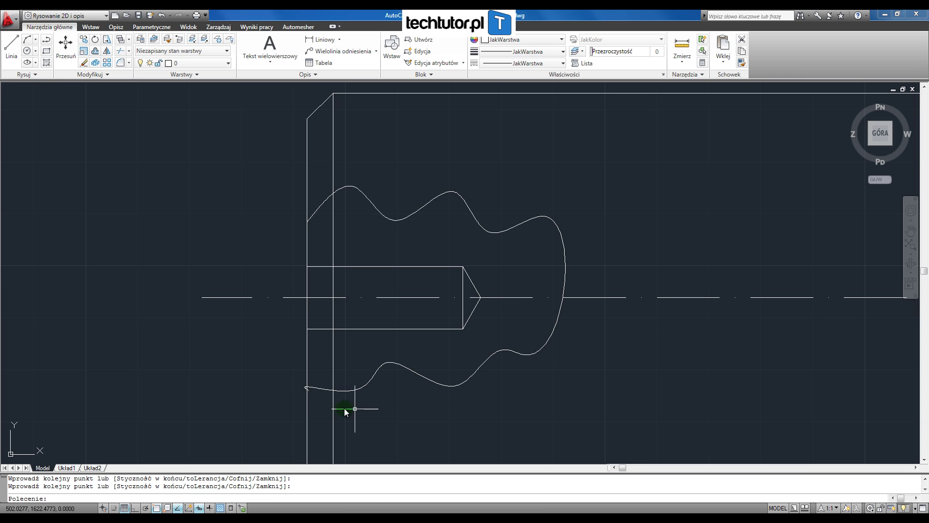
scroll(294, 399, up, 1)
scroll(308, 388, up, 2)
scroll(354, 349, up, 2)
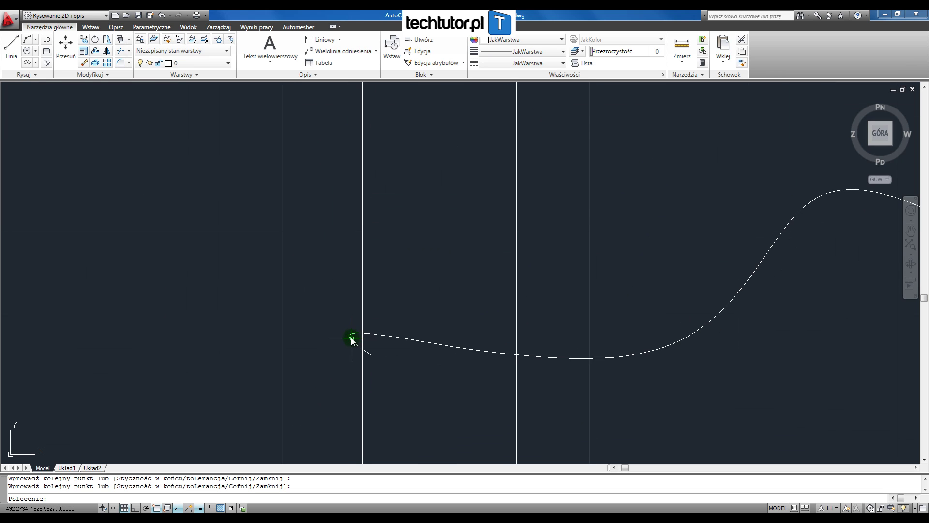
Select the break spline, try Remove Fit Point on the extra end point, then cancel.
click(354, 340)
mouse_move(371, 355)
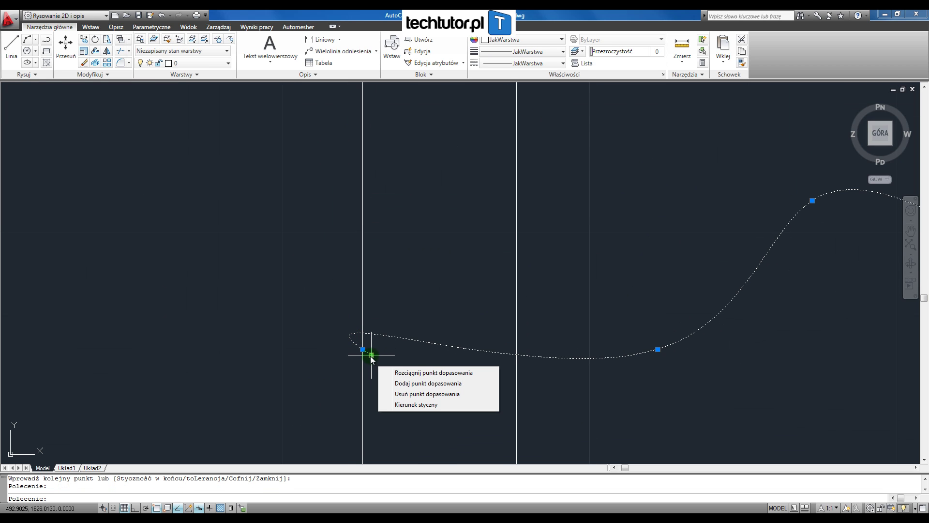
click(405, 394)
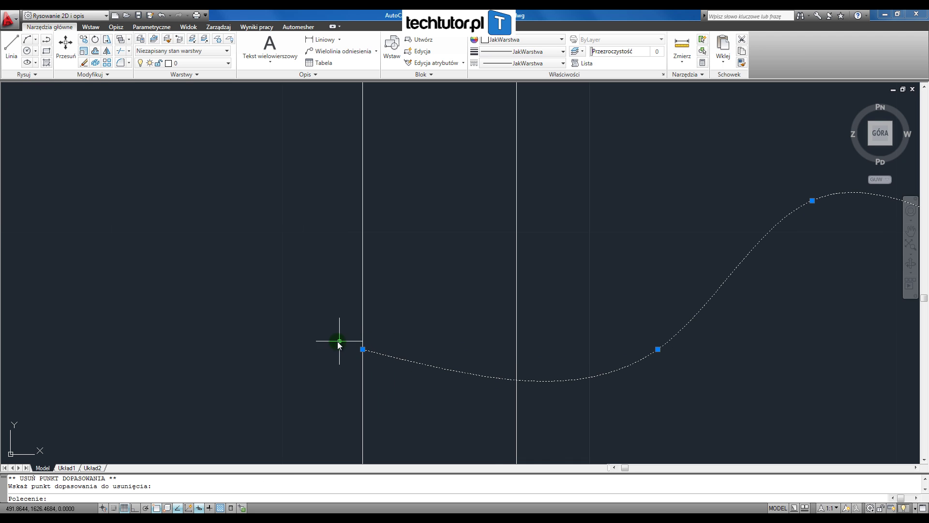
scroll(426, 290, down, 2)
scroll(438, 301, down, 1)
scroll(448, 239, up, 2)
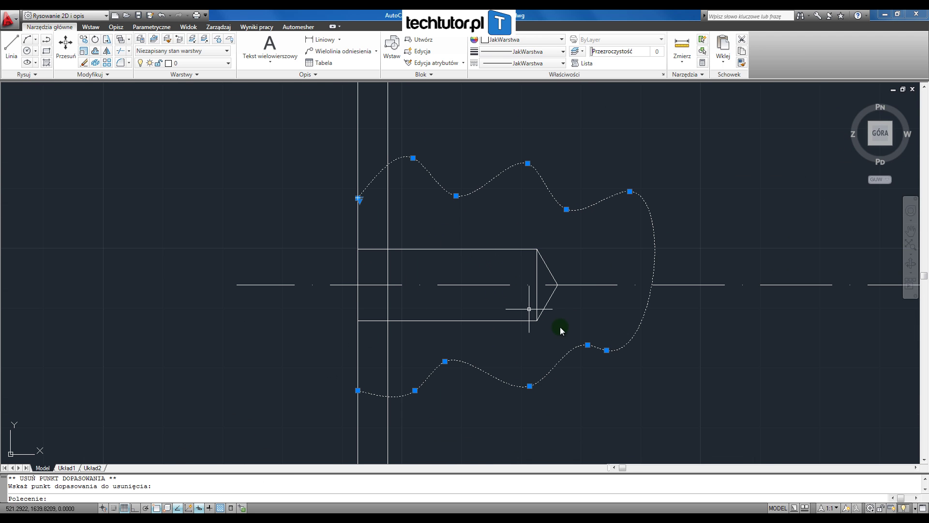
click(675, 363)
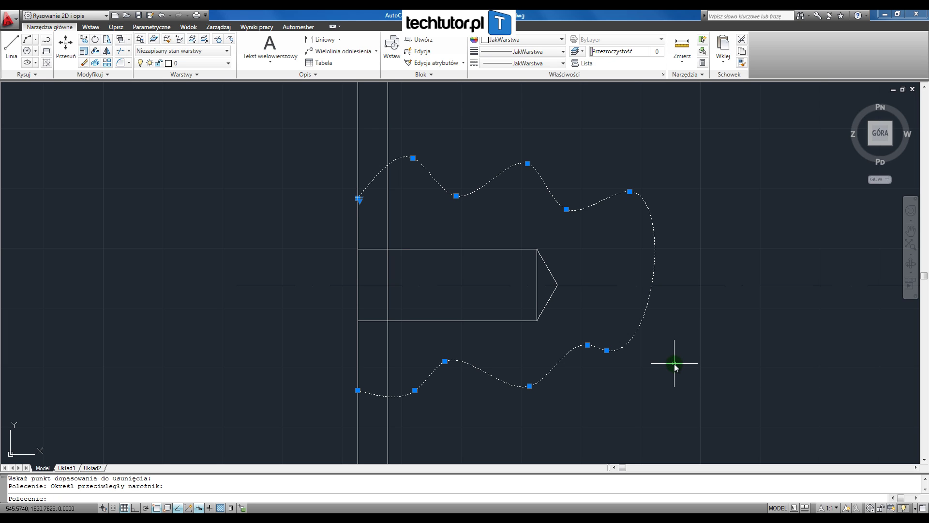
key(Escape)
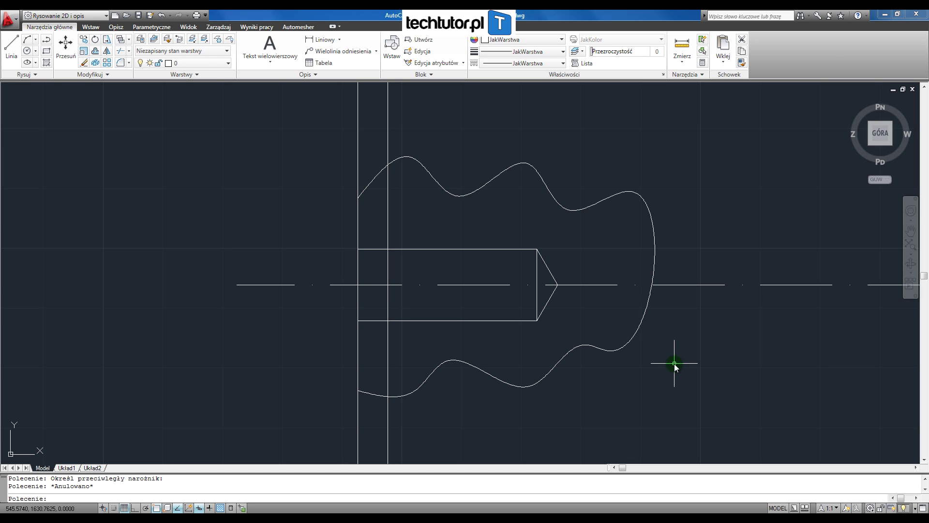
text(UT)
Run Trim with the break spline as cutting edge and pick the inner vertical line inside it.
key(Escape)
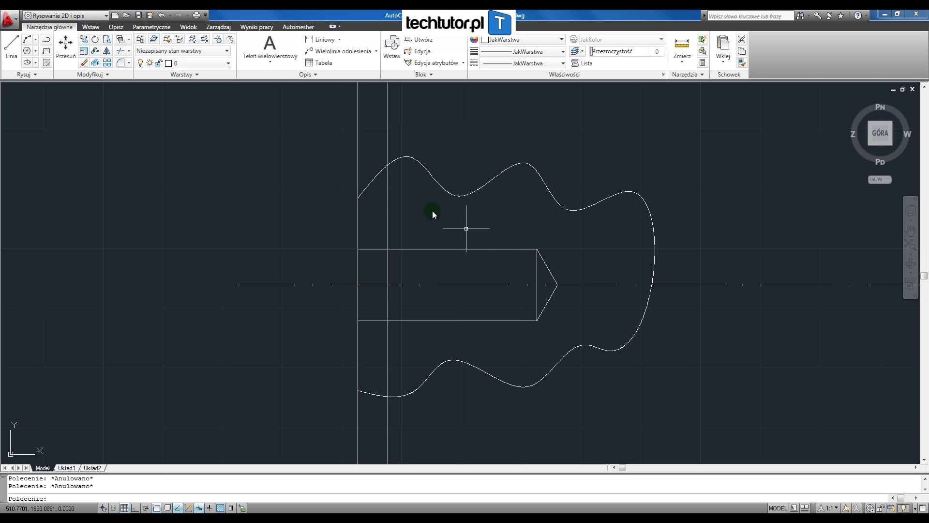
click(120, 52)
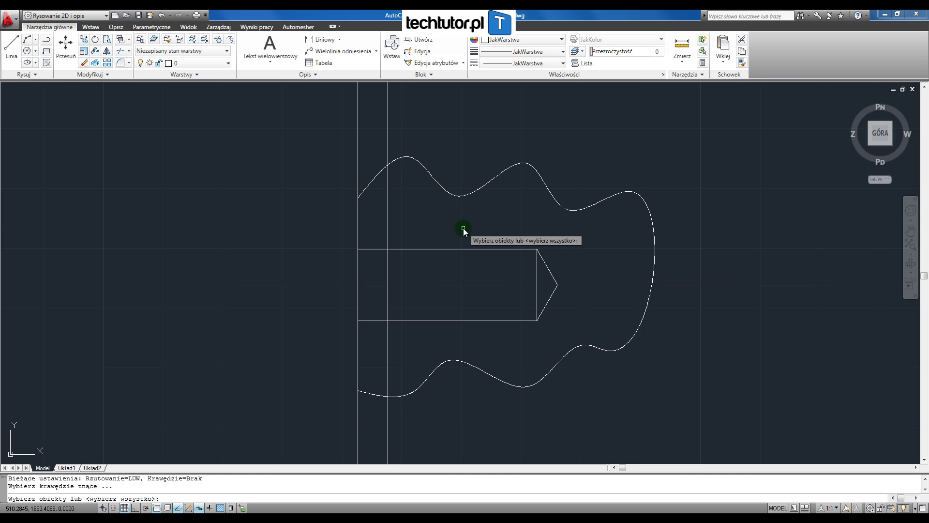
click(464, 196)
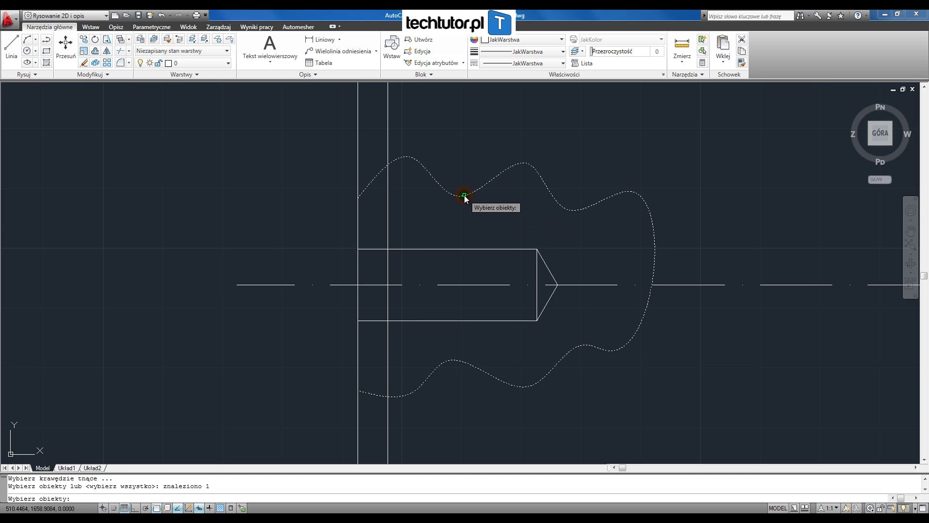
key(Return)
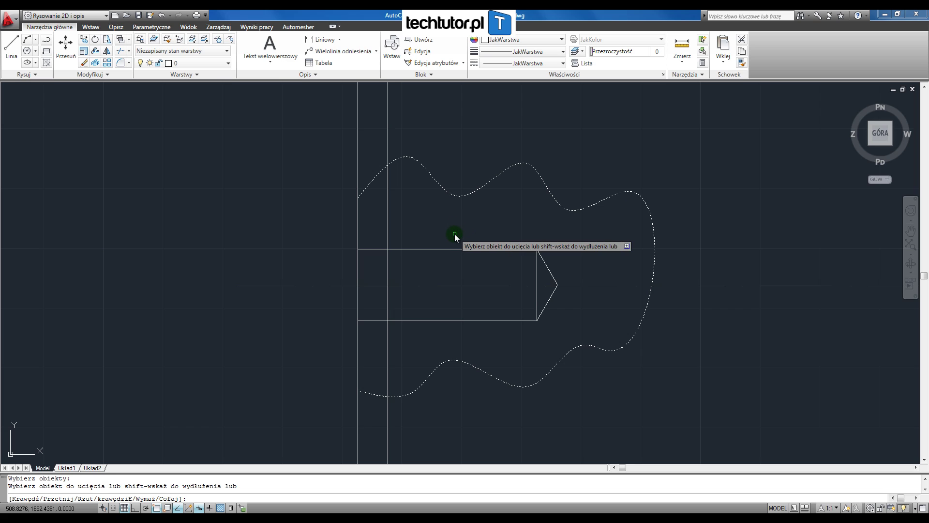
click(388, 214)
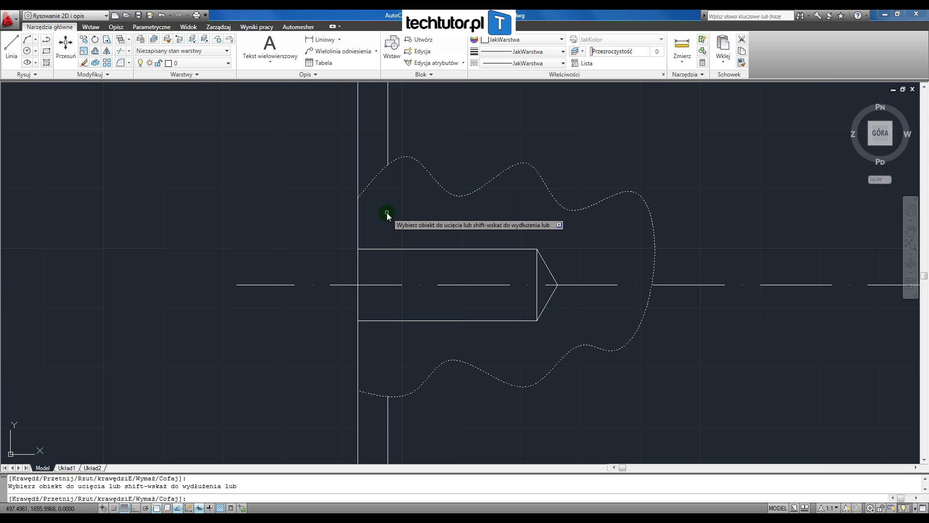
key(Escape)
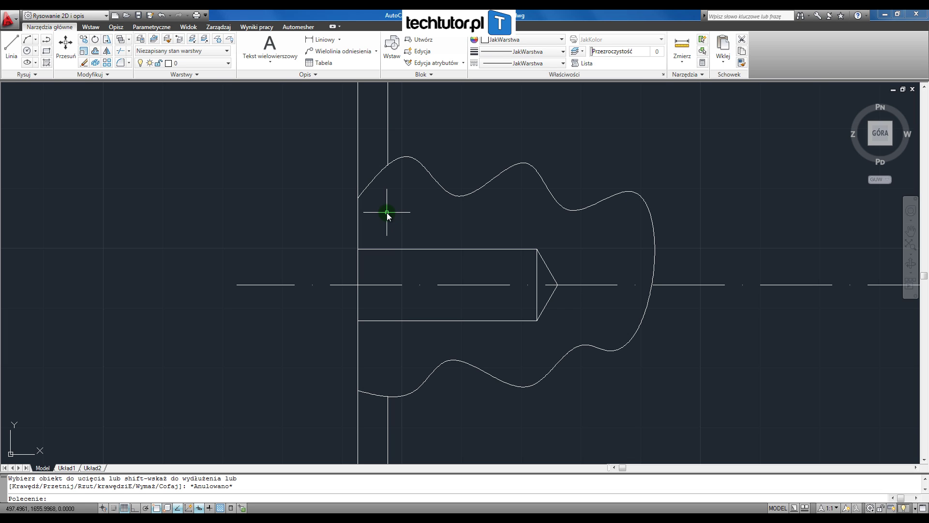
Hatch the upper and lower regions inside the break outline with the ANSI31 pattern.
click(47, 62)
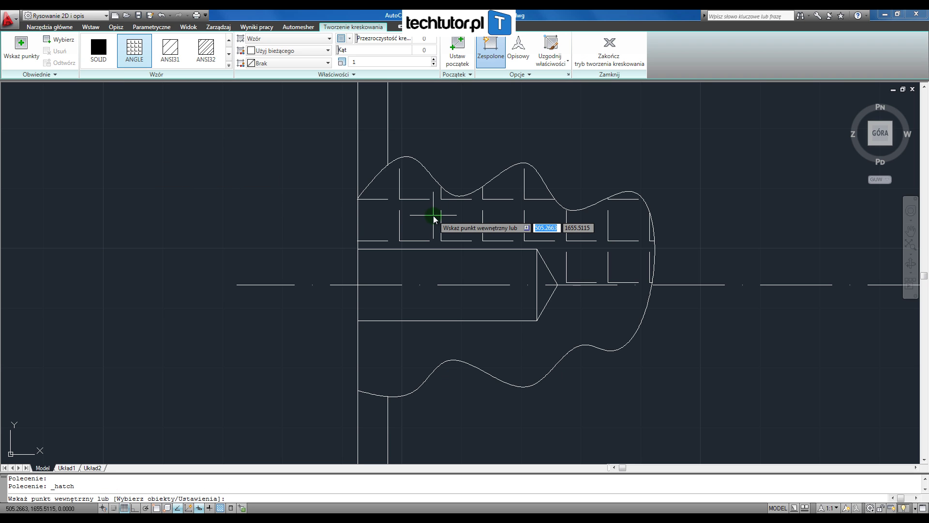
click(170, 48)
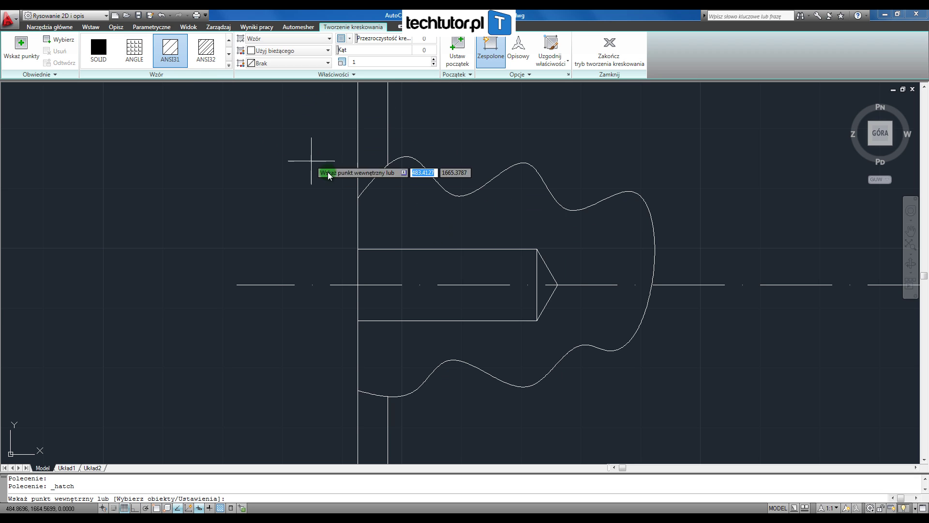
click(445, 230)
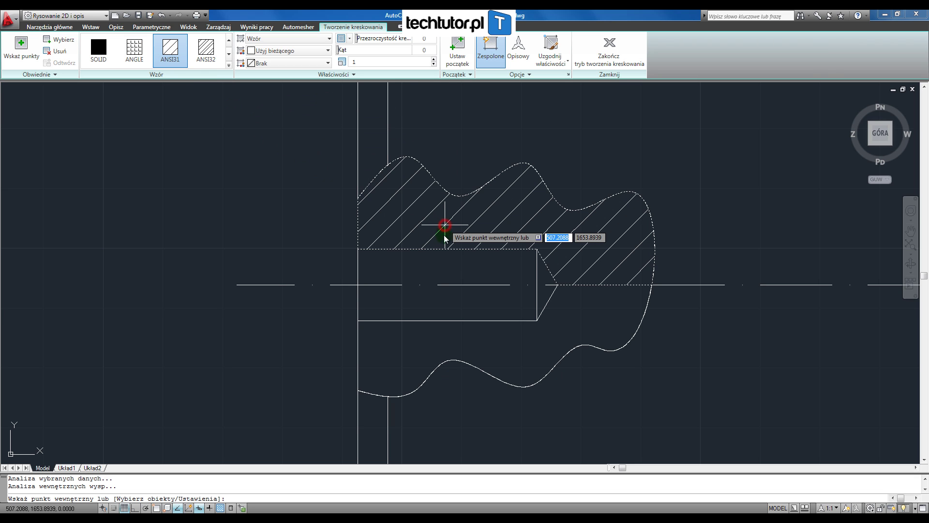
click(398, 362)
click(637, 52)
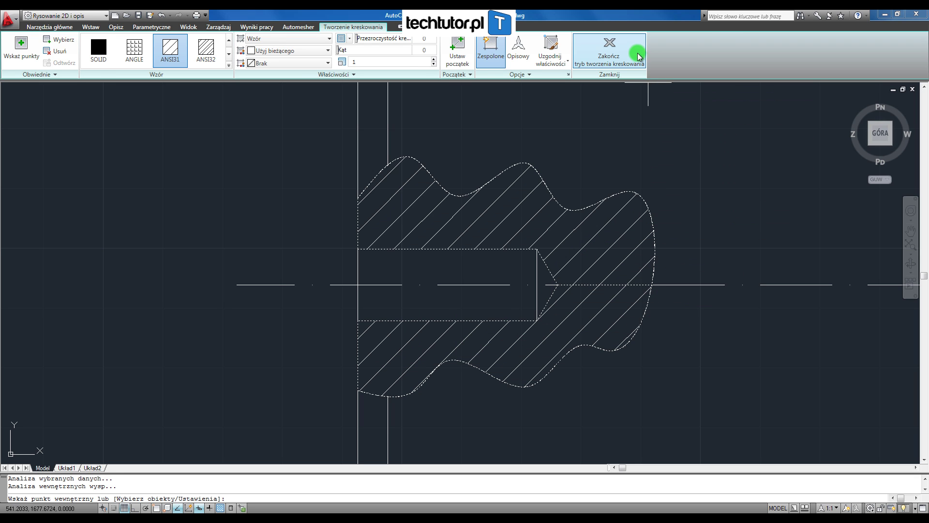
scroll(133, 253, down, 2)
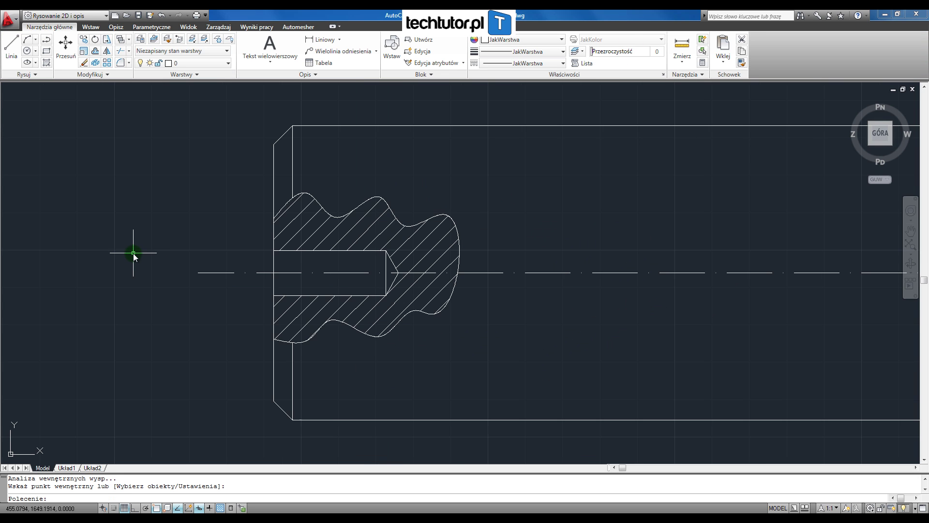